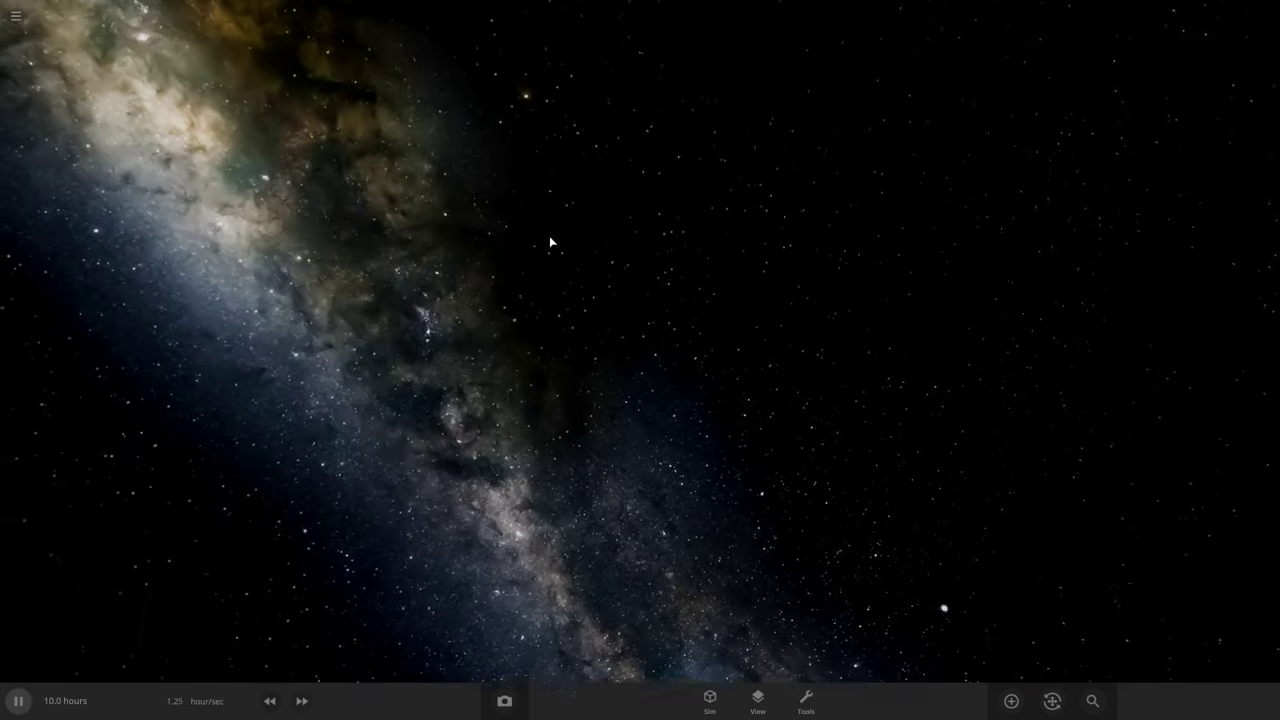
- Add the Sun from the star catalogue to the empty space
left_click(1011, 700)
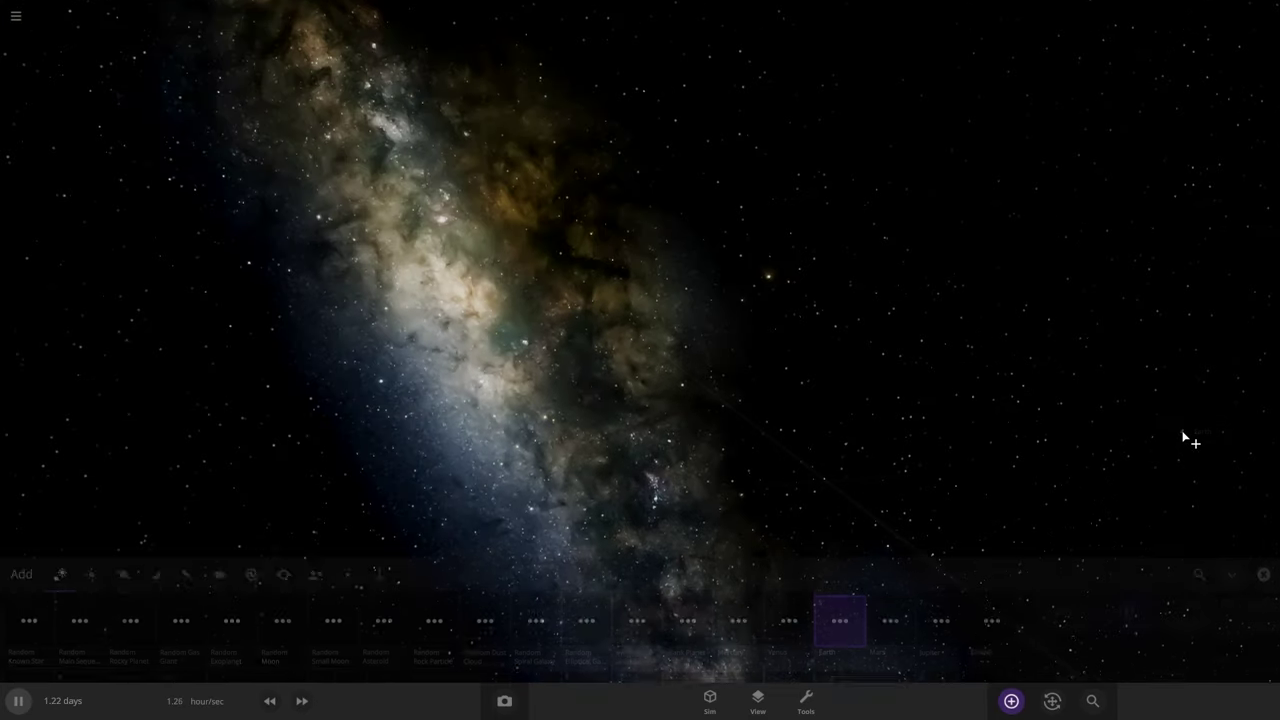
left_click(99, 512)
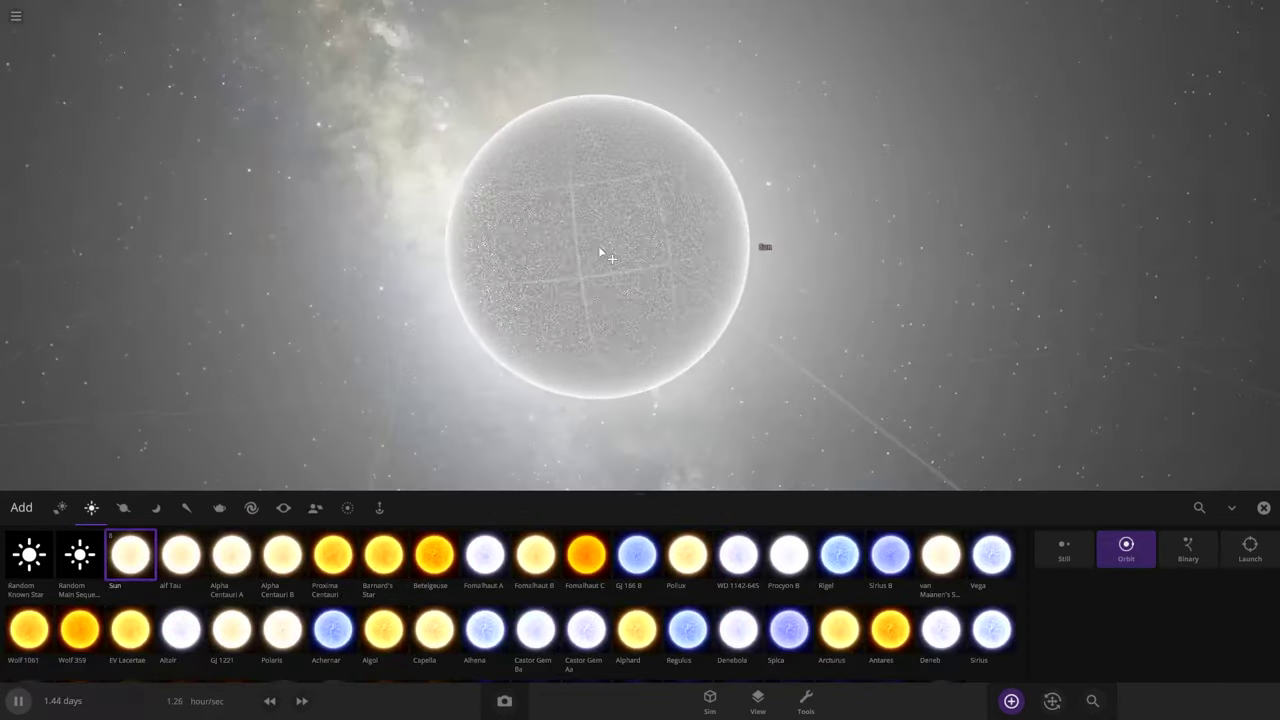
left_click(601, 249)
key("Escape")
scroll(583, 319, "down", 3)
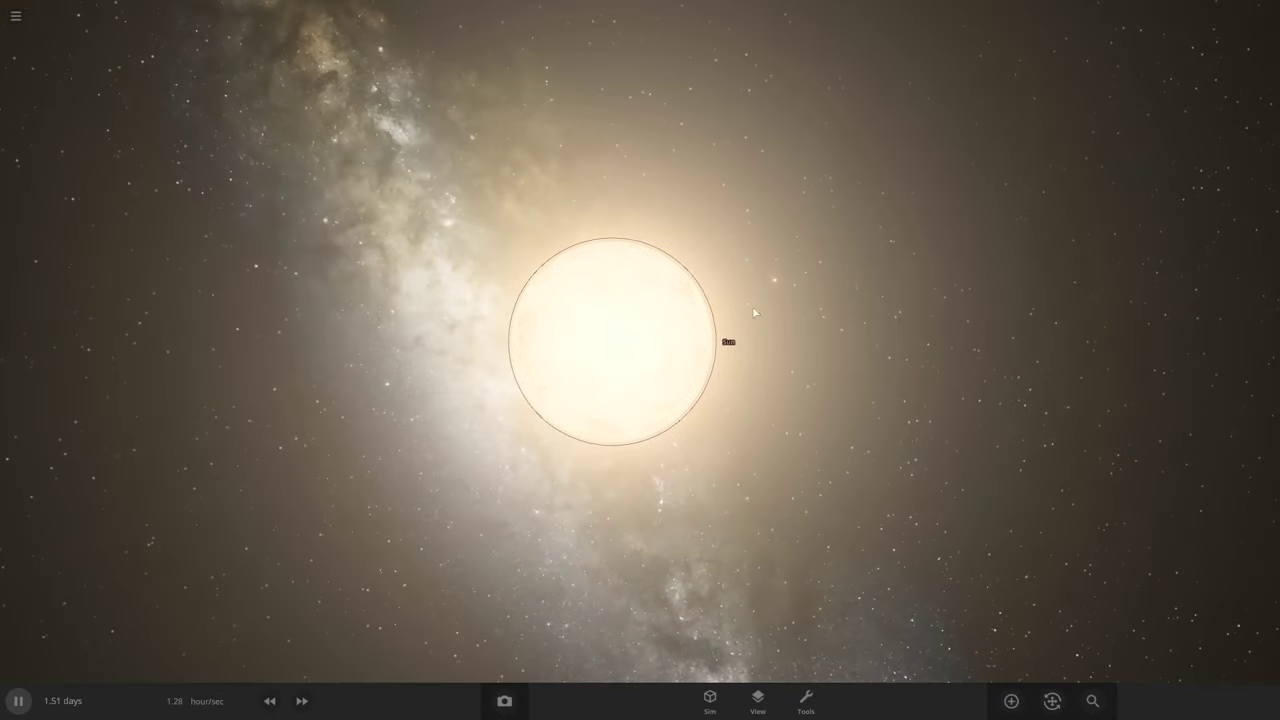
- Rename the star as 4546A
left_click(1188, 284)
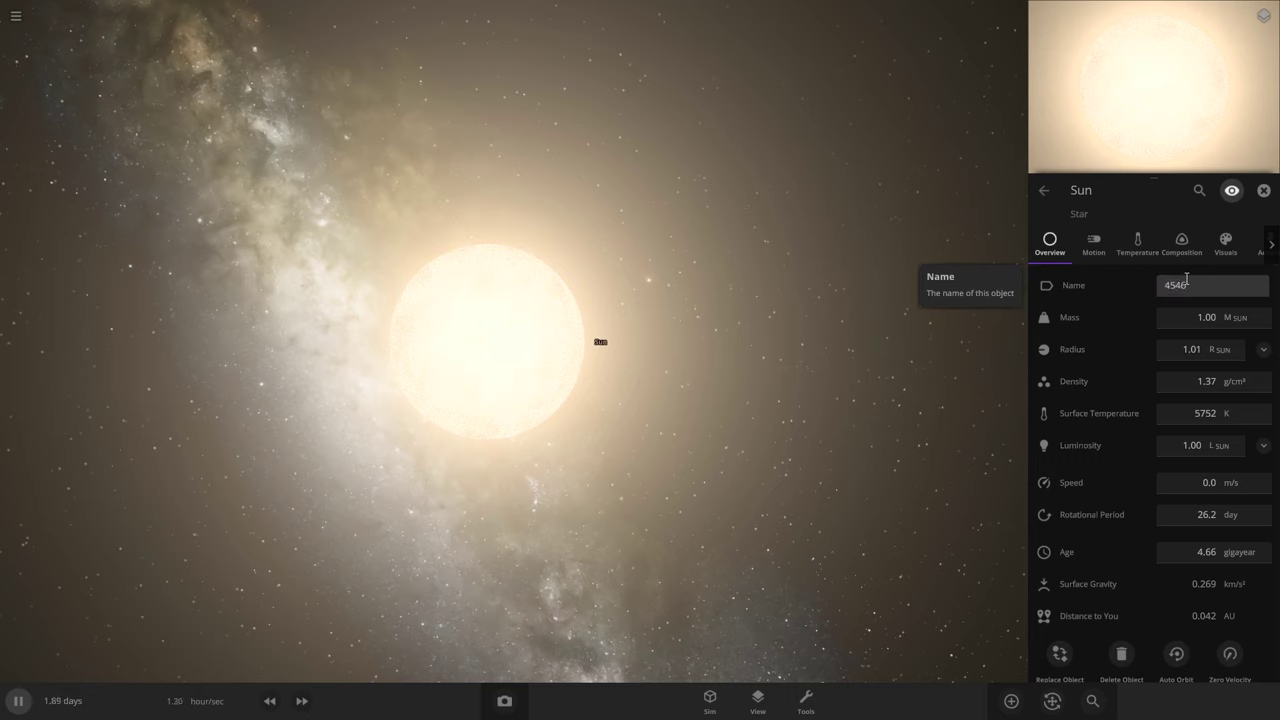
left_click(843, 394)
scroll(588, 354, "down", 5)
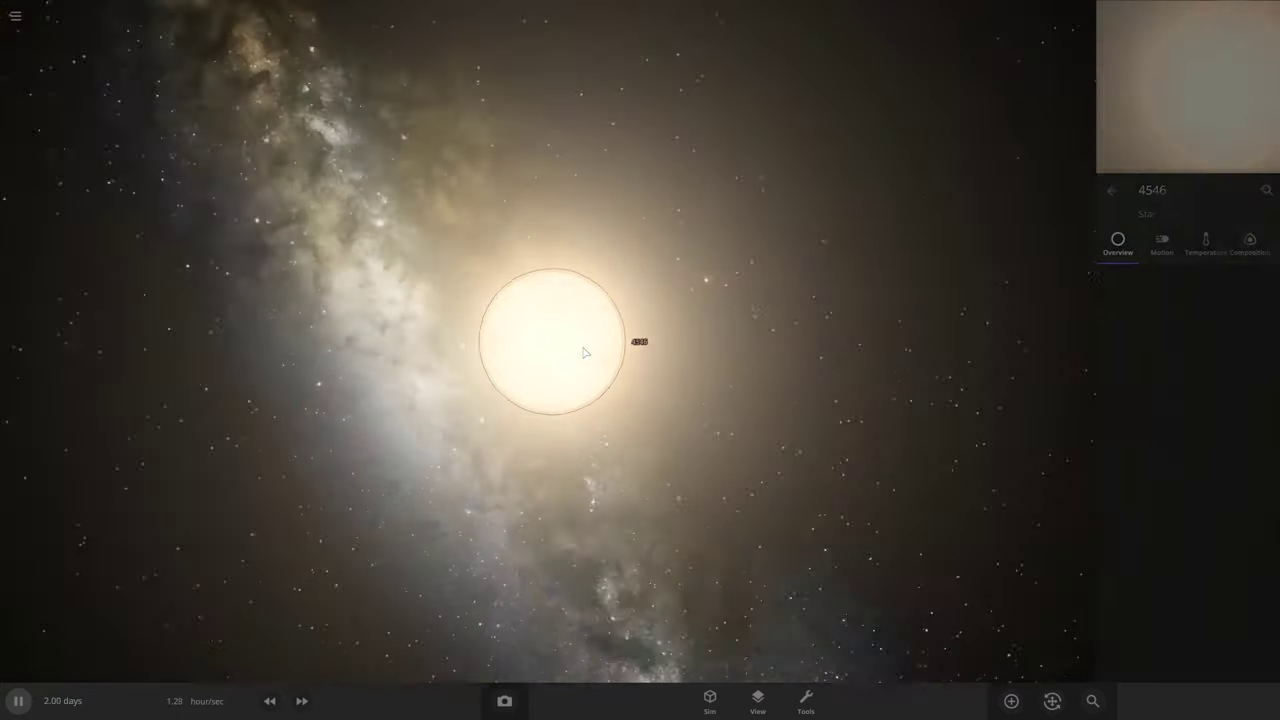
scroll(728, 356, "up", 6)
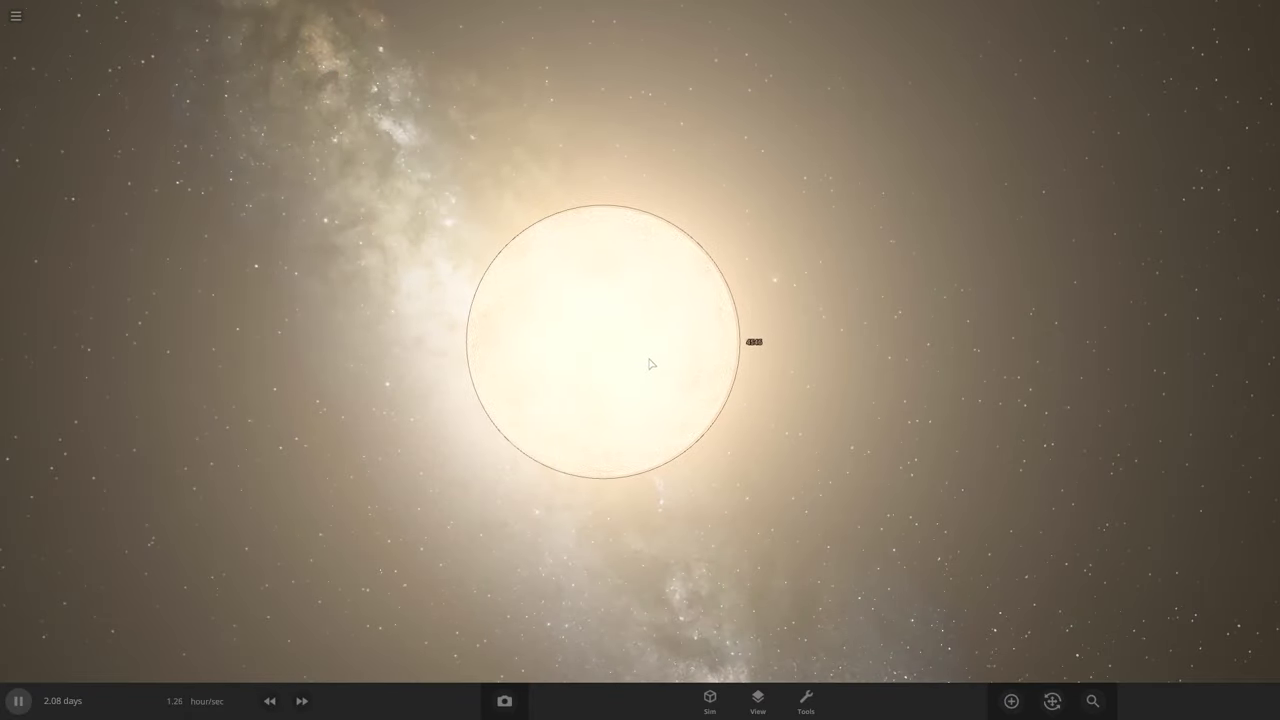
left_click(623, 397)
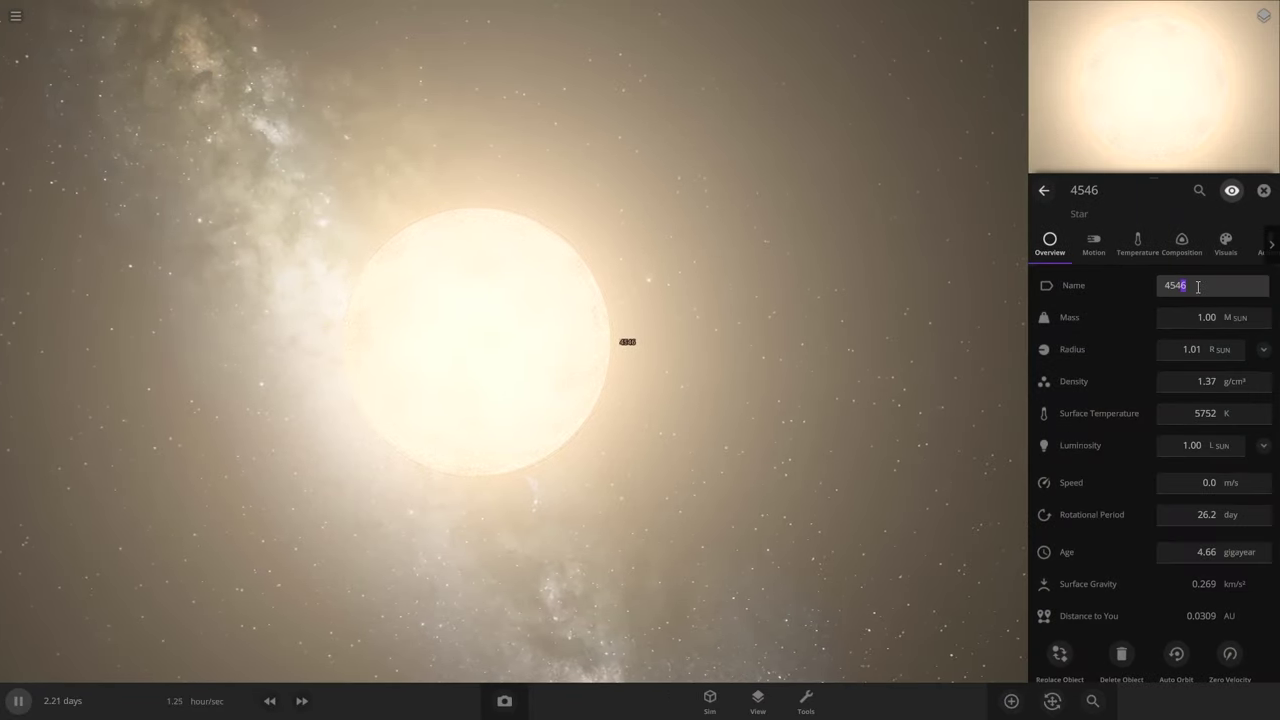
type("A")
key("Return")
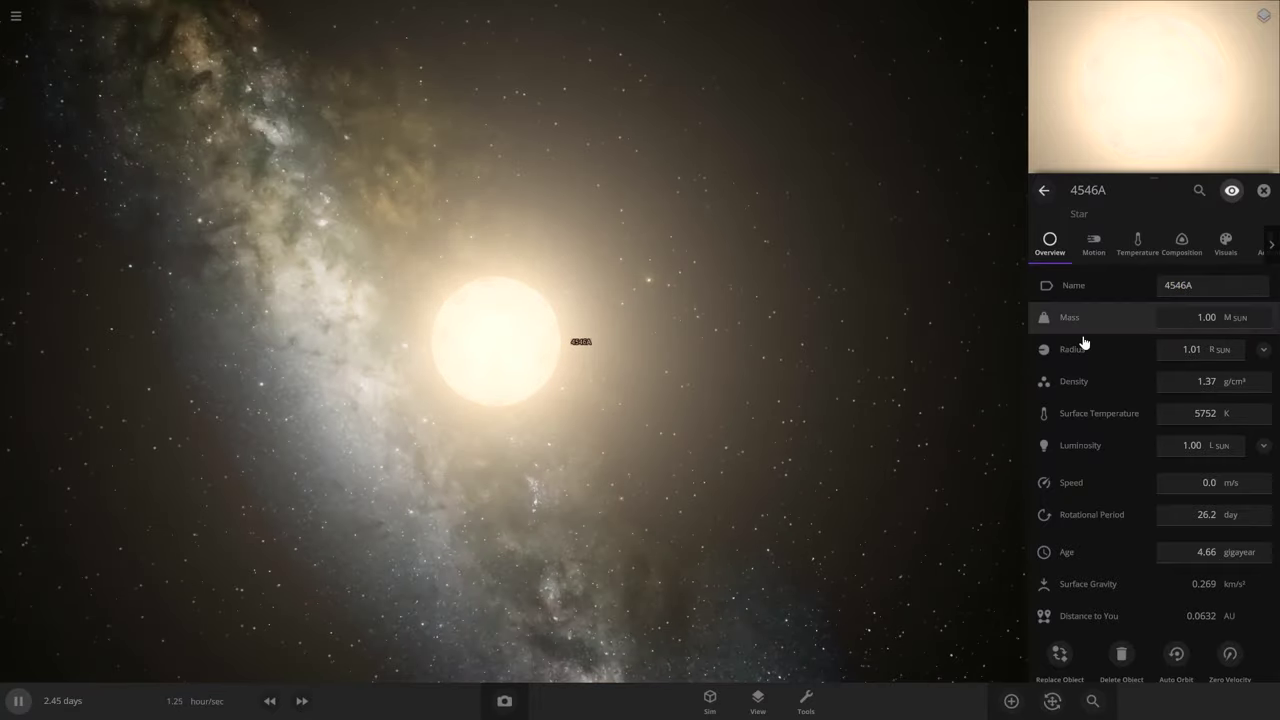
- Turn off the object preview and close the star's properties
scroll(806, 354, "up", 5)
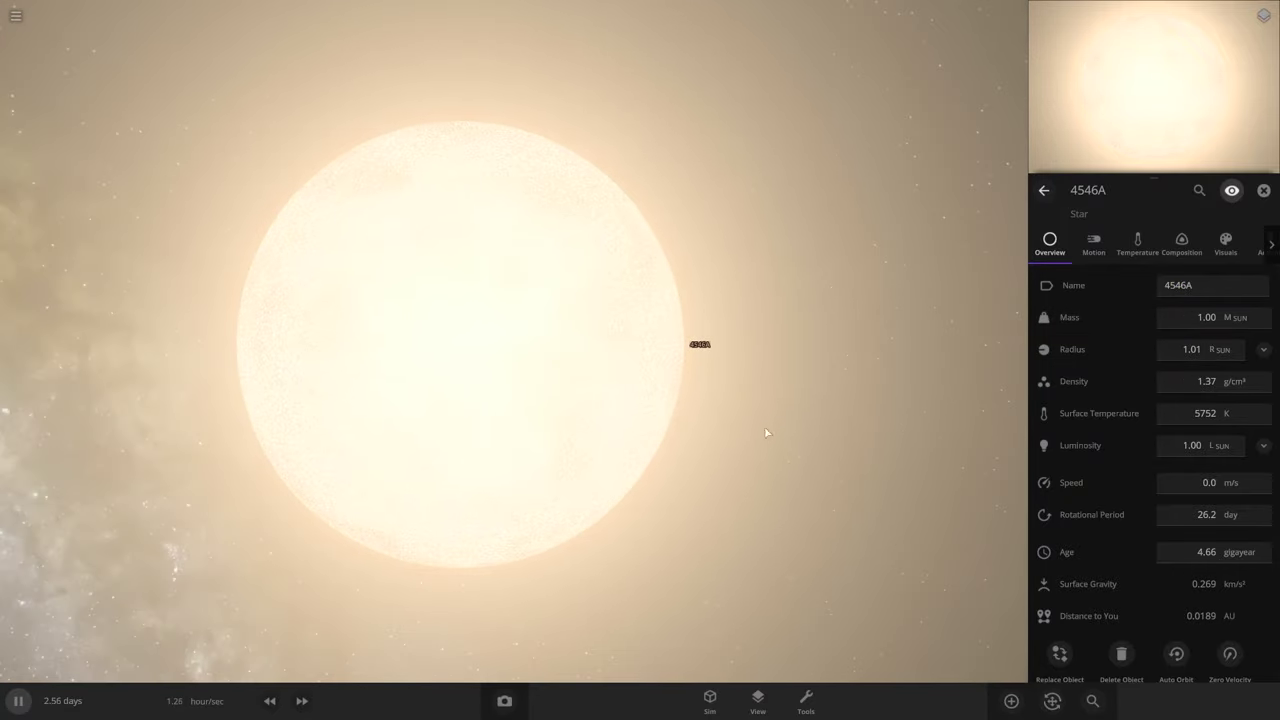
scroll(772, 412, "down", 3)
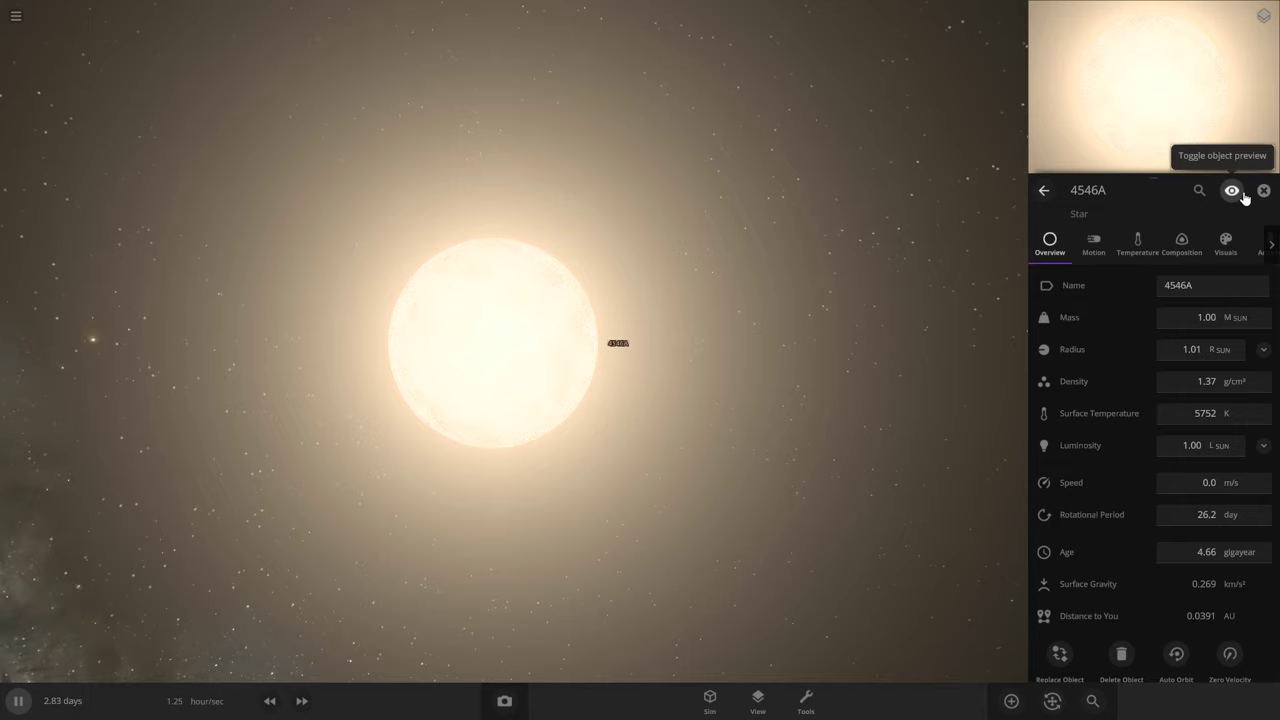
left_click(1238, 193)
left_click(1262, 20)
- Display the habitable zone around 4546A and view it obliquely from above
scroll(779, 349, "down", 8)
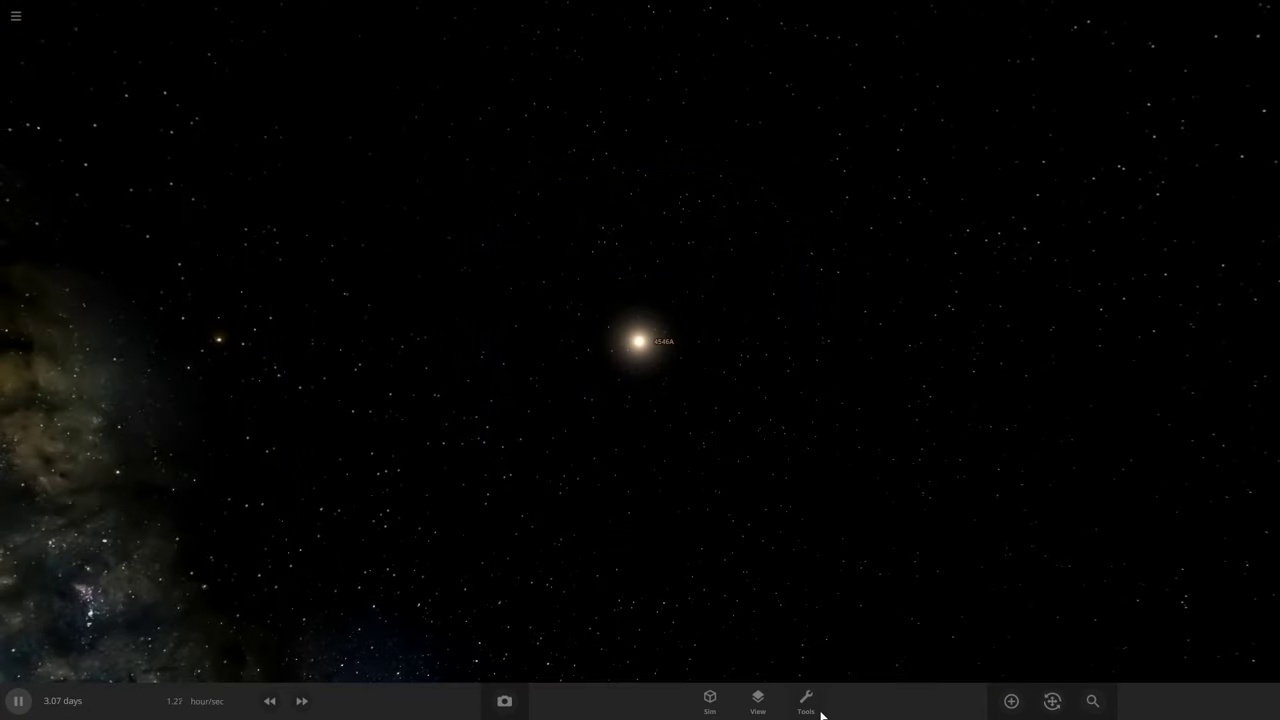
left_click(806, 704)
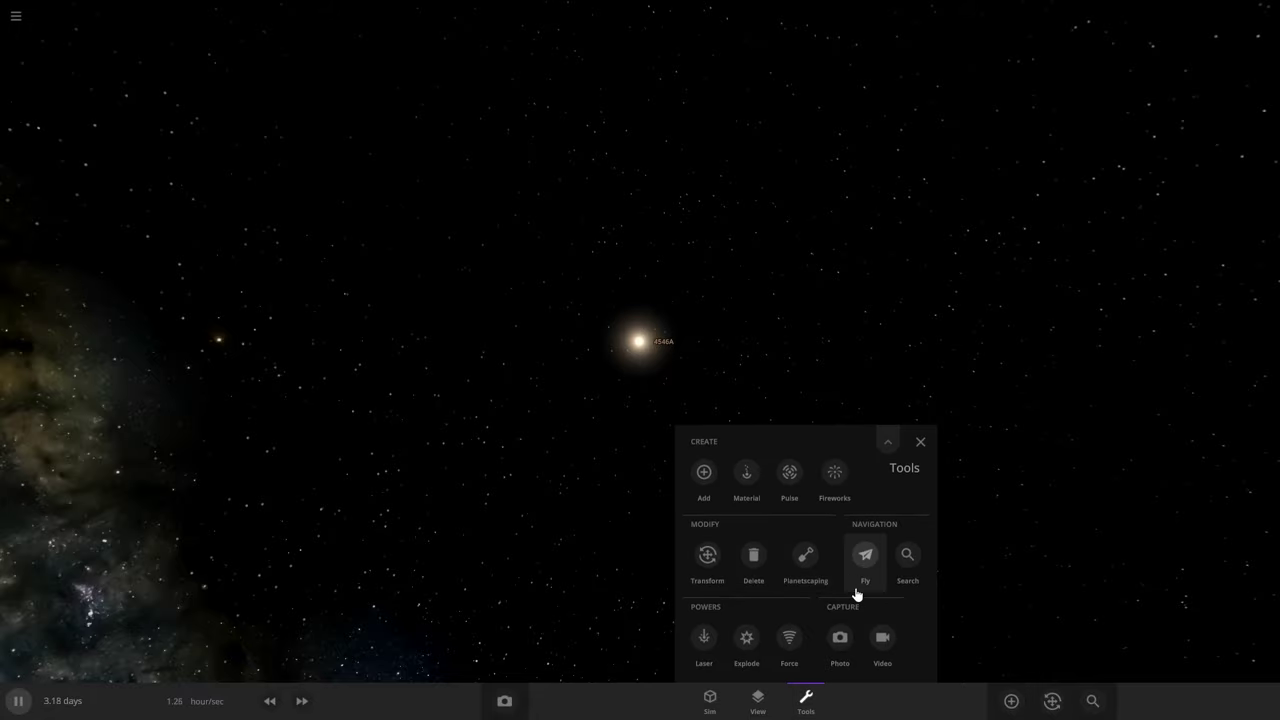
left_click(757, 703)
left_click(800, 494)
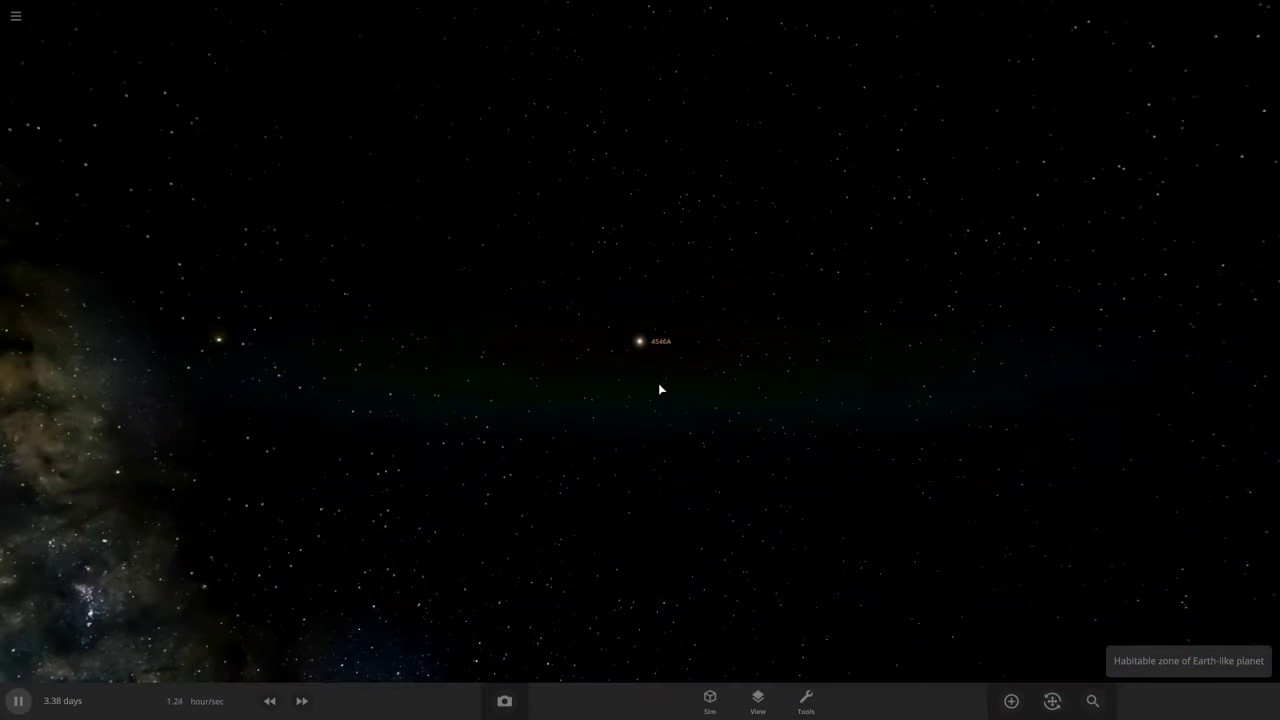
scroll(658, 388, "down", 4)
right_click_drag(658, 388, 800, 560)
scroll(800, 560, "up", 4)
- Add a planet orbiting 4546A within the green band of the habitable zone
left_click(1011, 701)
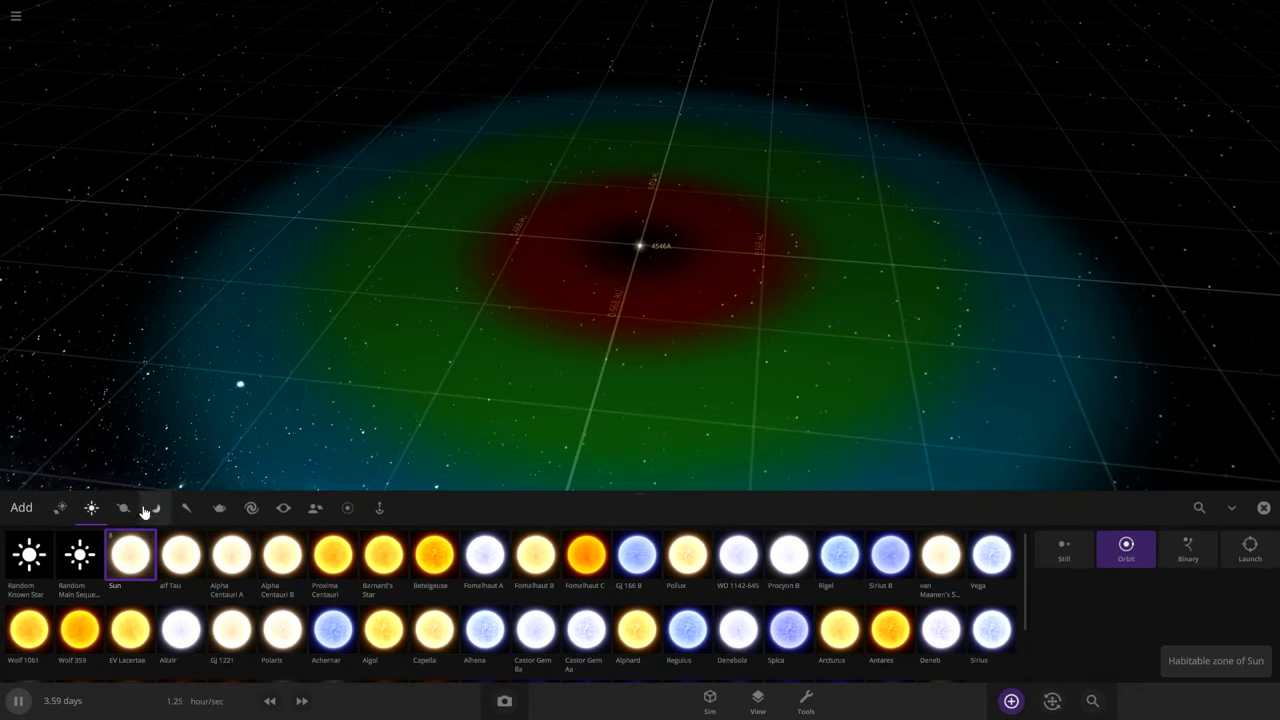
left_click(123, 510)
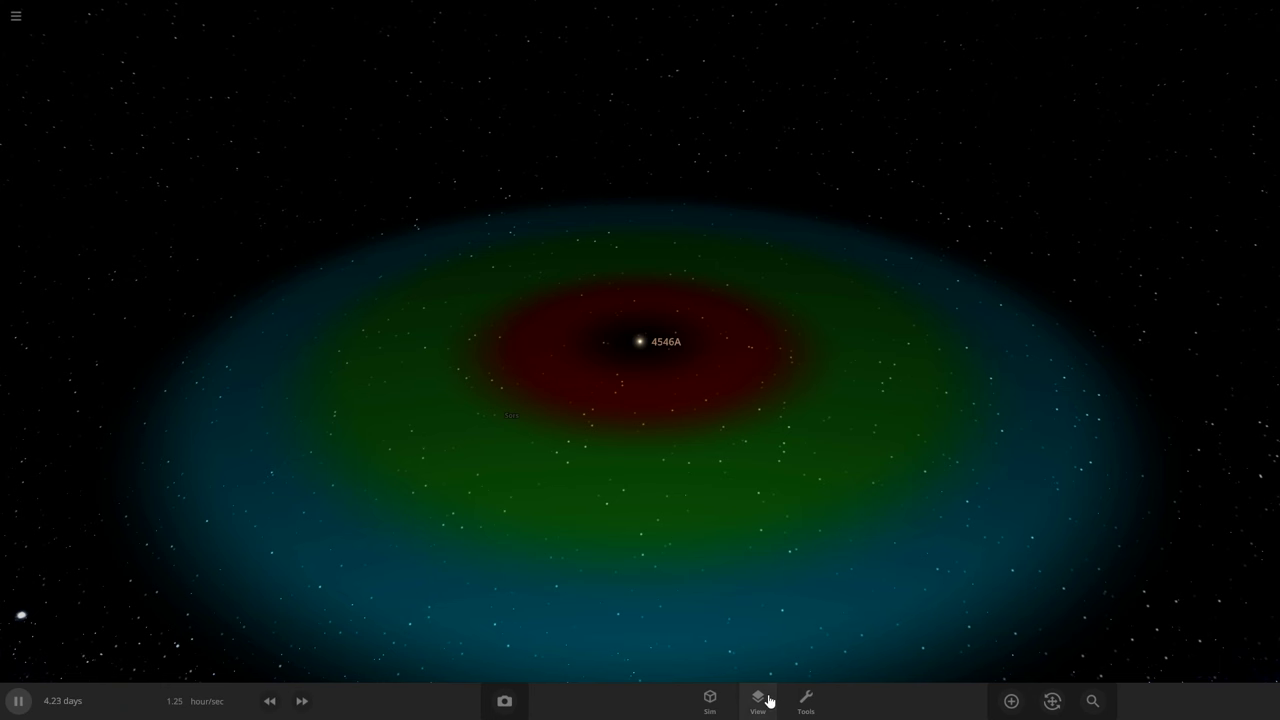
left_click(760, 697)
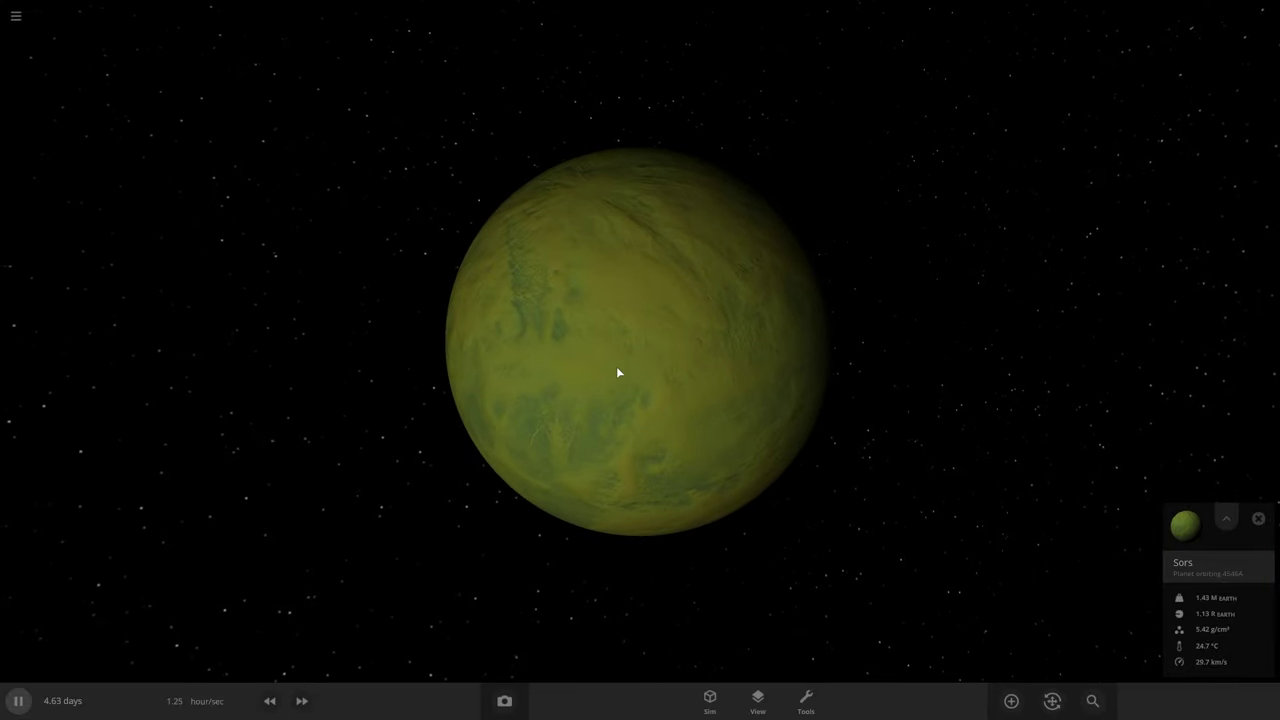
- Set the new planet's mass to 0.83 Earth masses
left_click(616, 366)
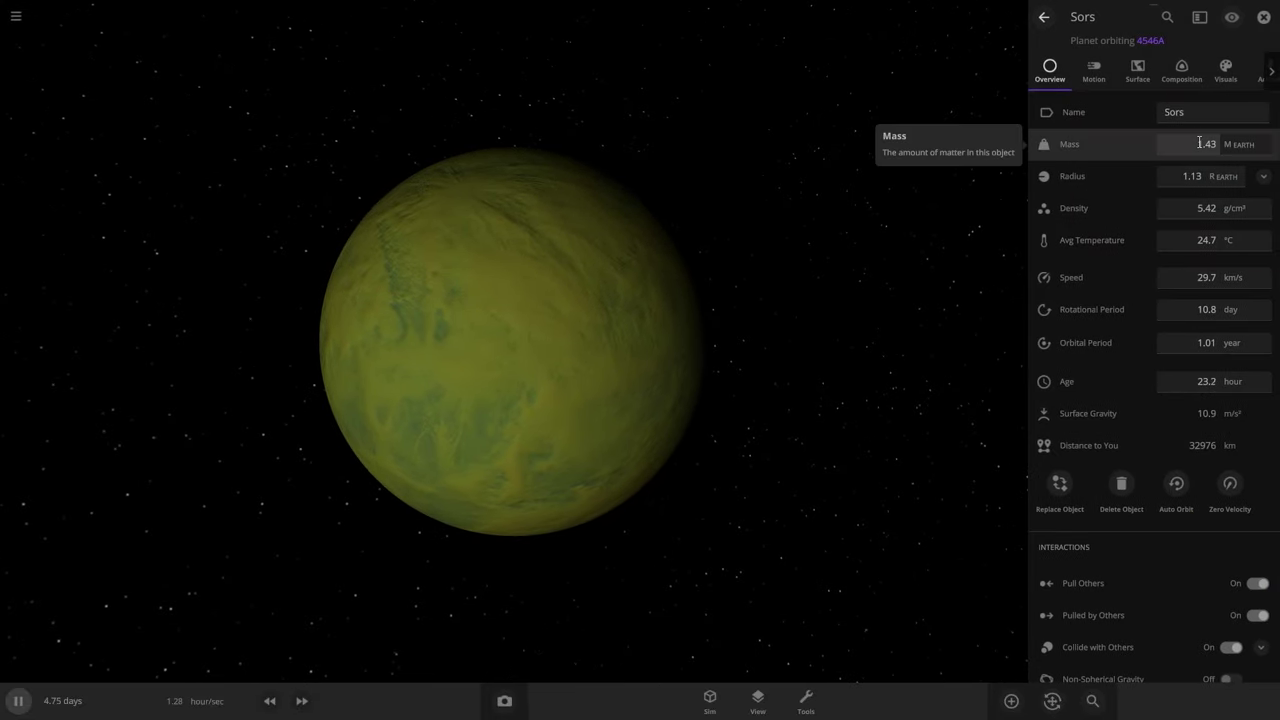
left_click(1199, 143)
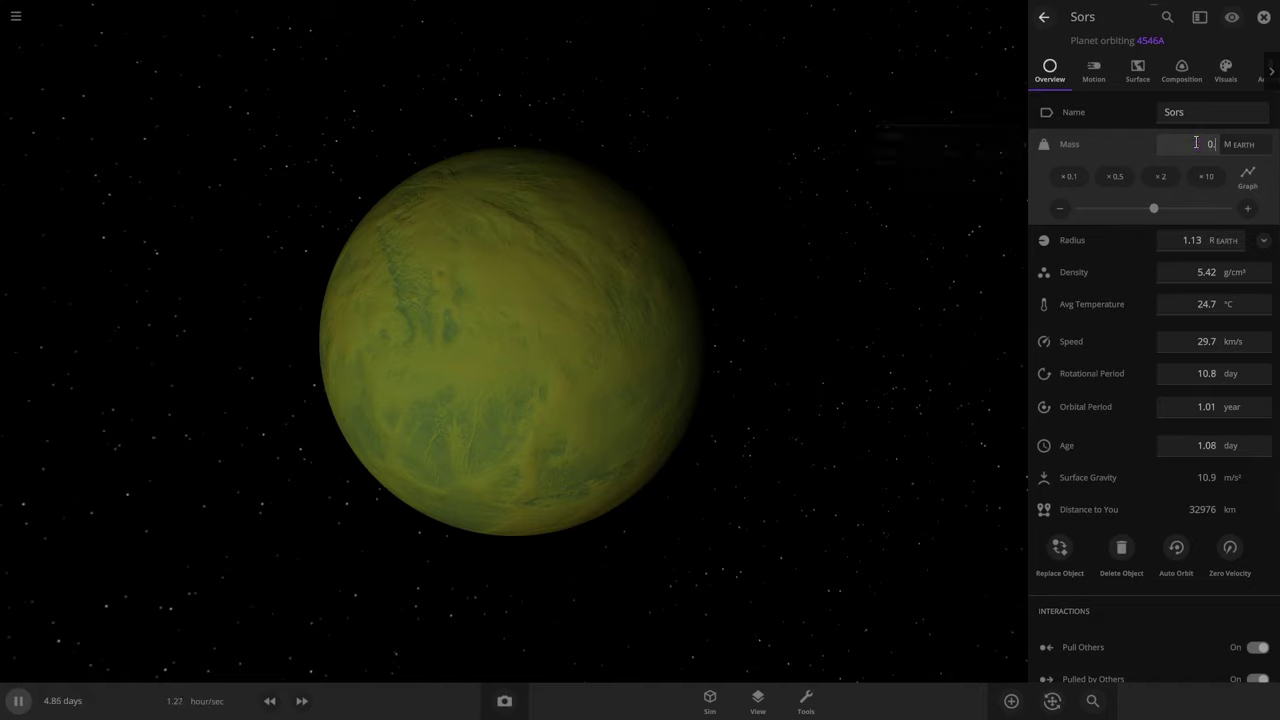
type("0.83")
key("Return")
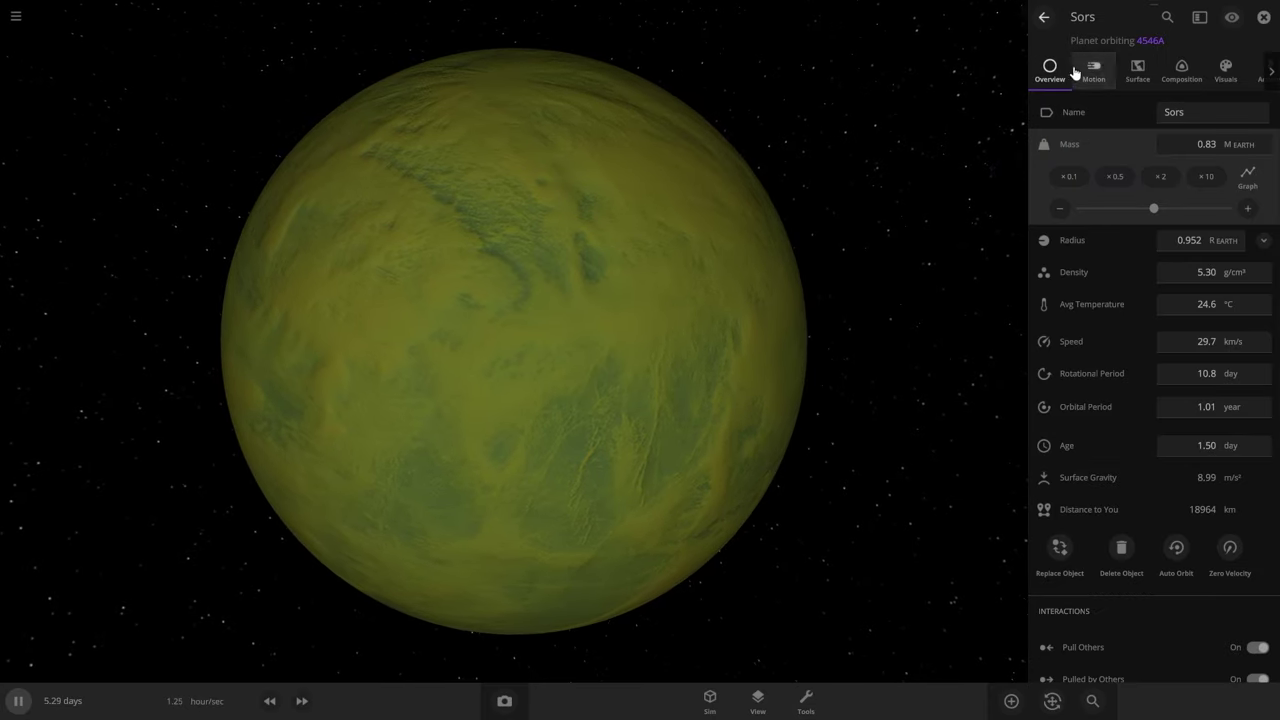
- Raise the planet's sea level to about 6.43 km so that water covers its surface
left_click(1124, 82)
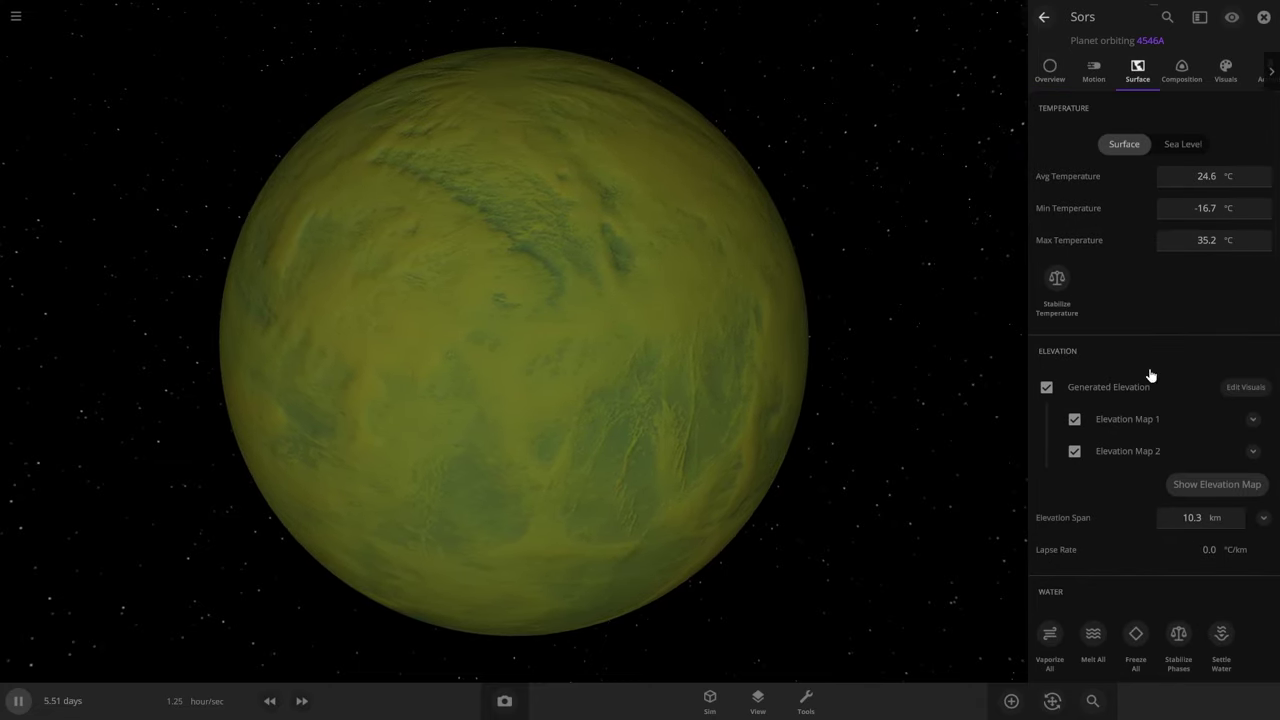
scroll(1130, 368, "down", 2)
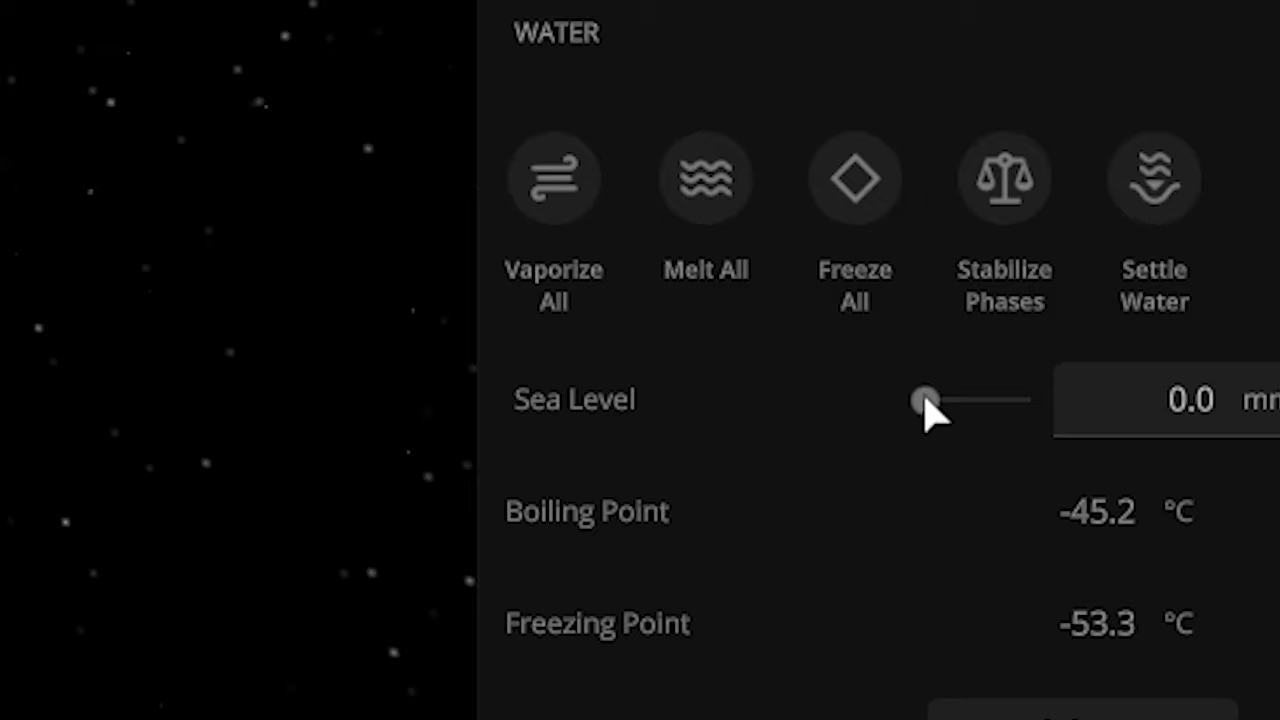
left_click_drag(1156, 488, 1174, 490)
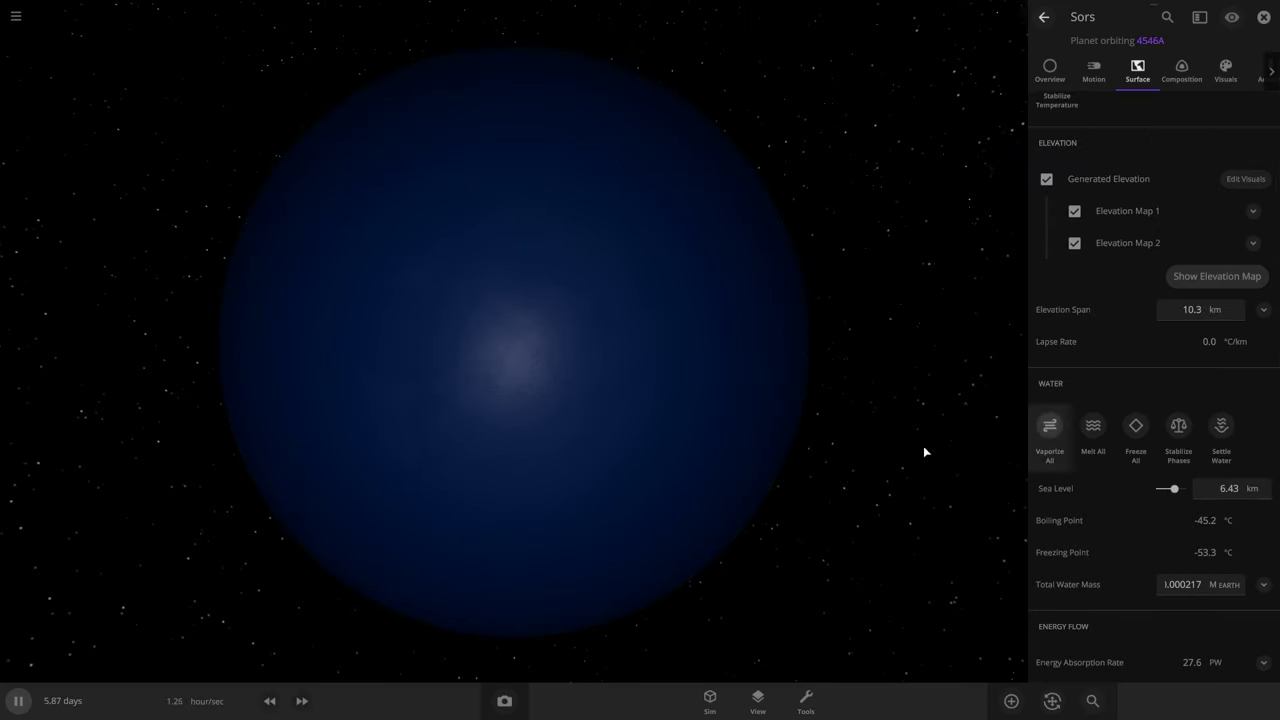
left_click_drag(924, 452, 797, 453)
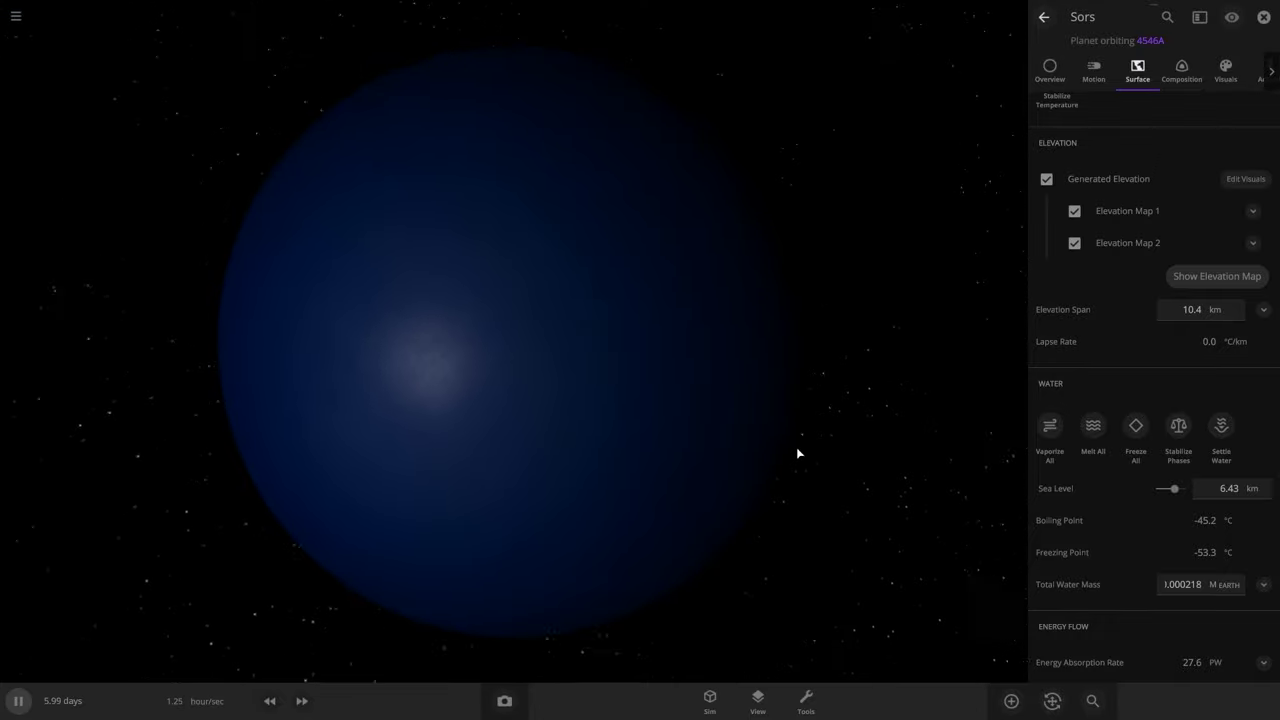
- Raise a few small islands above the planet's ocean with the Planetscaping elevation brush
left_click(804, 698)
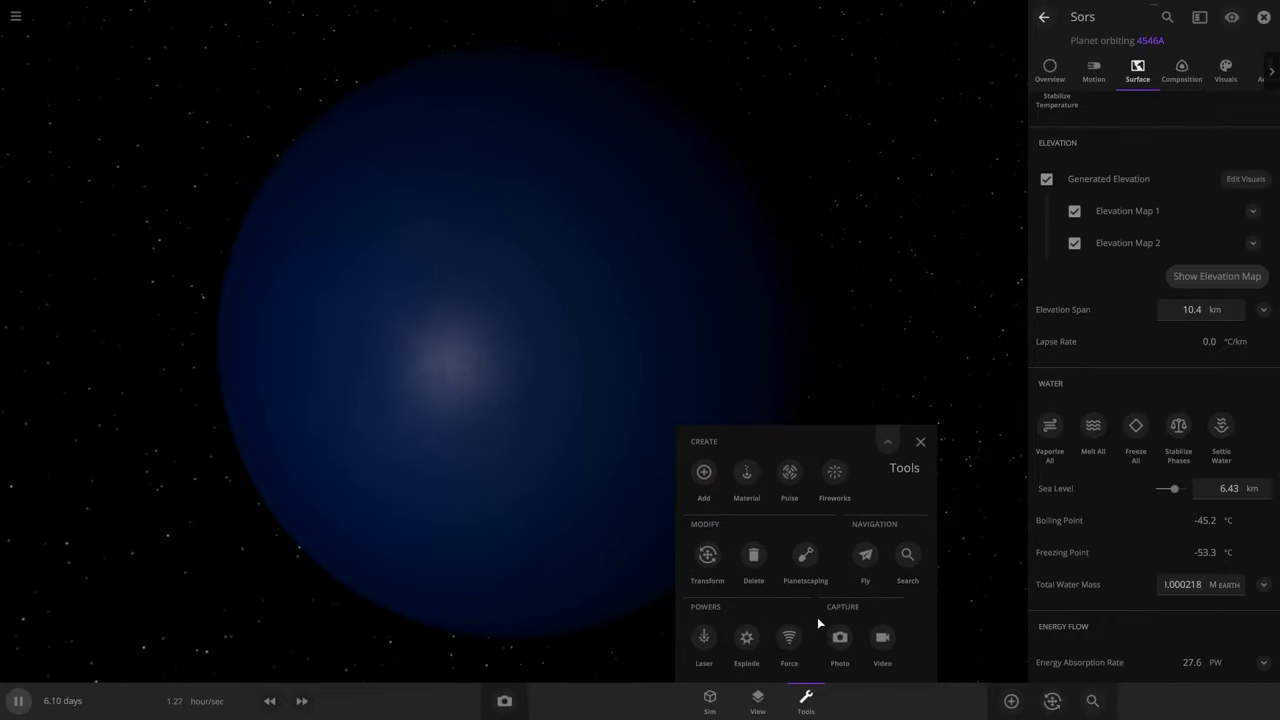
left_click(812, 555)
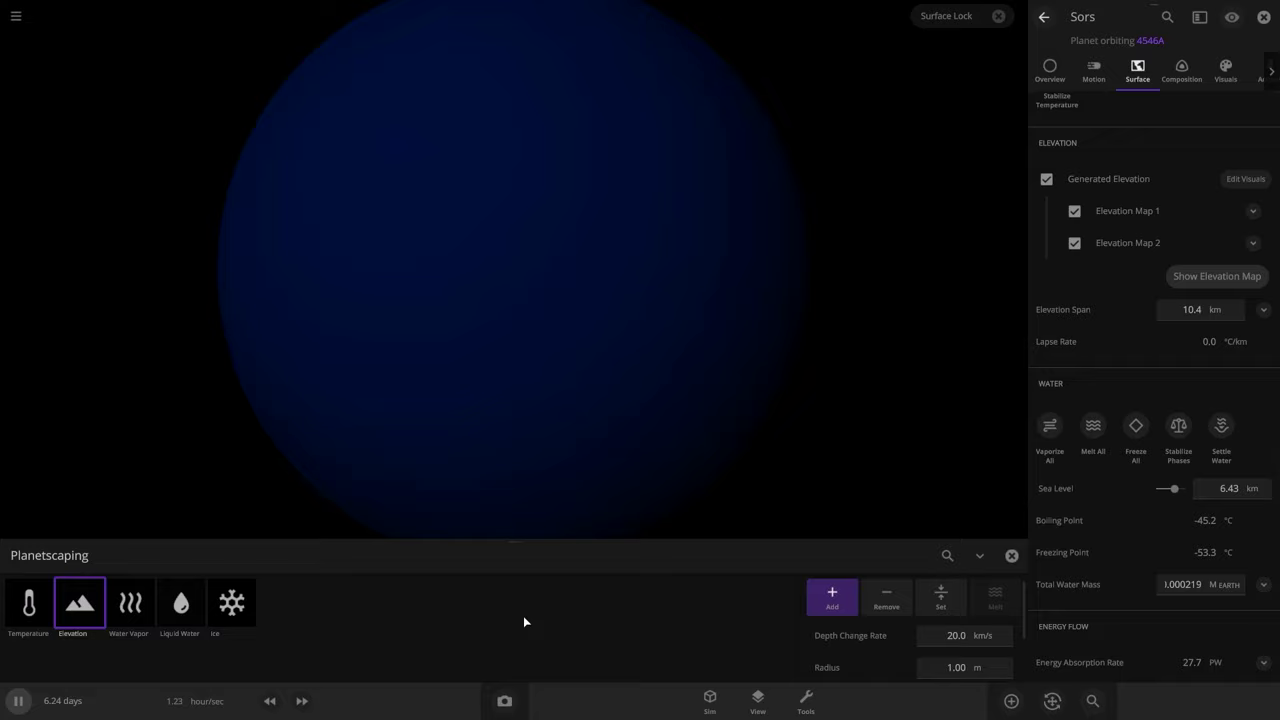
left_click(843, 605)
left_click_drag(434, 182, 413, 123)
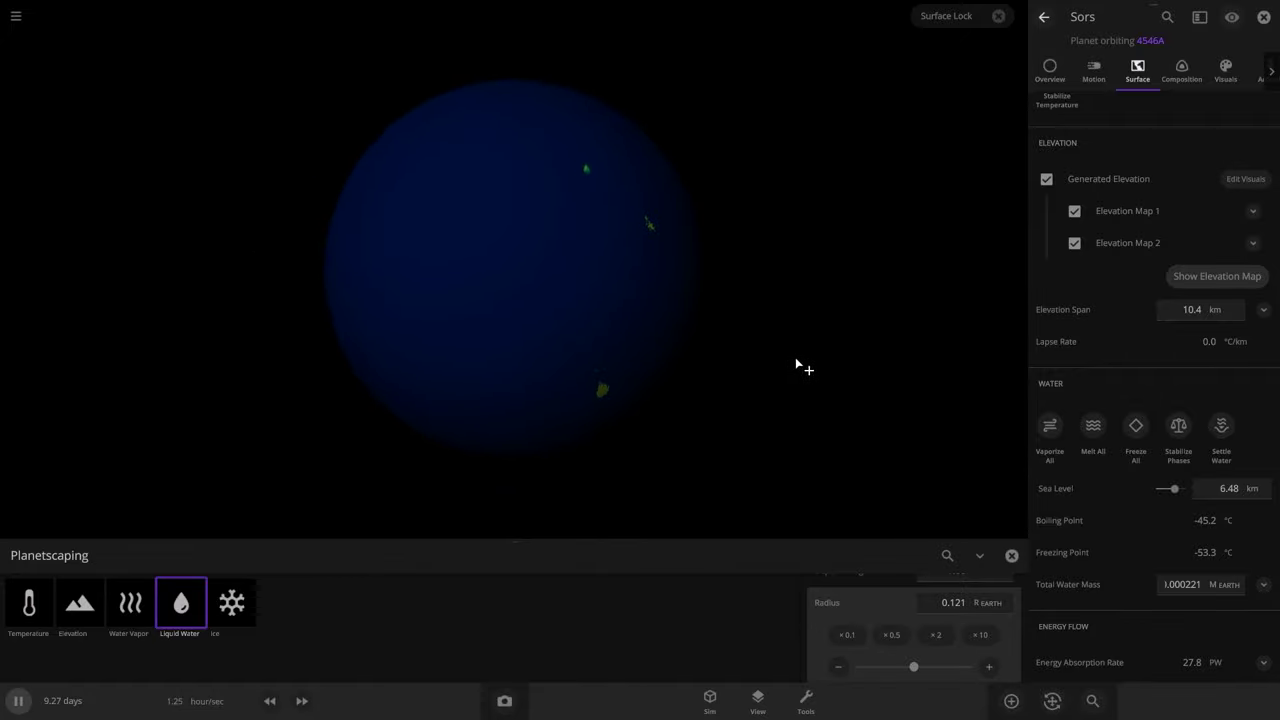
right_click_drag(742, 376, 500, 357)
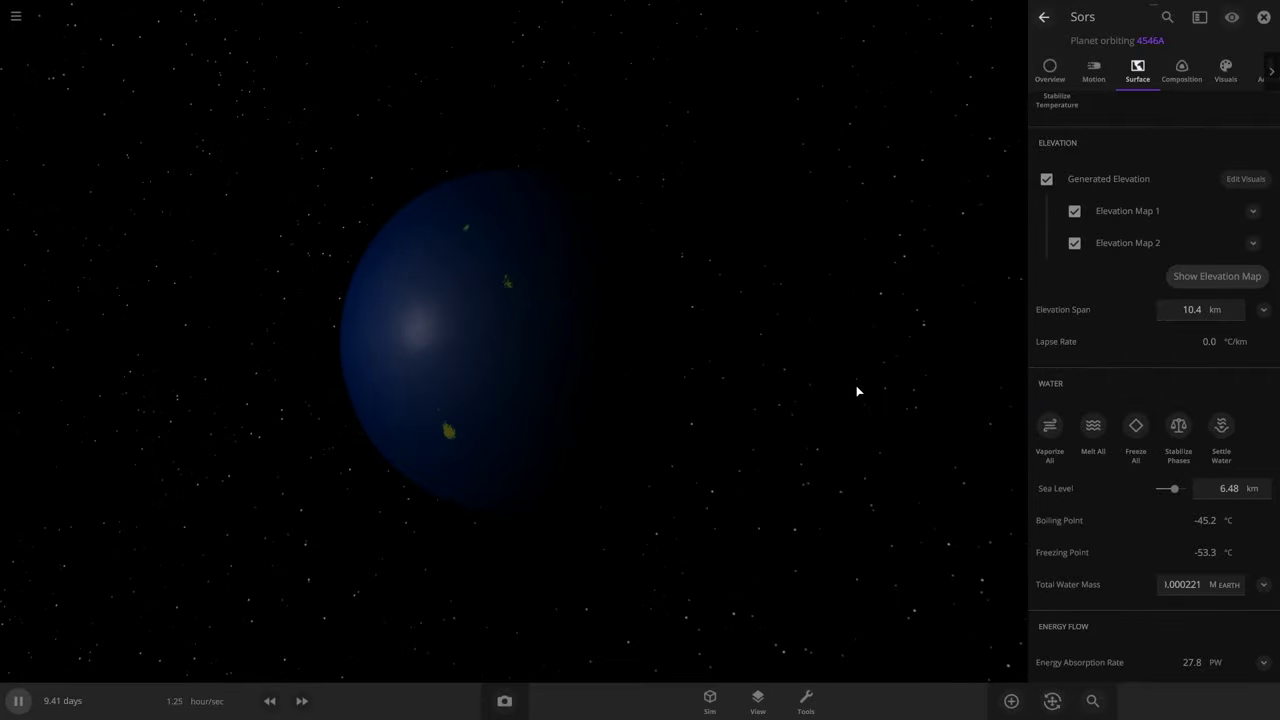
- Give the planet an atmosphere with a mass of 1.00 M Earth
scroll(1149, 171, "up", 3)
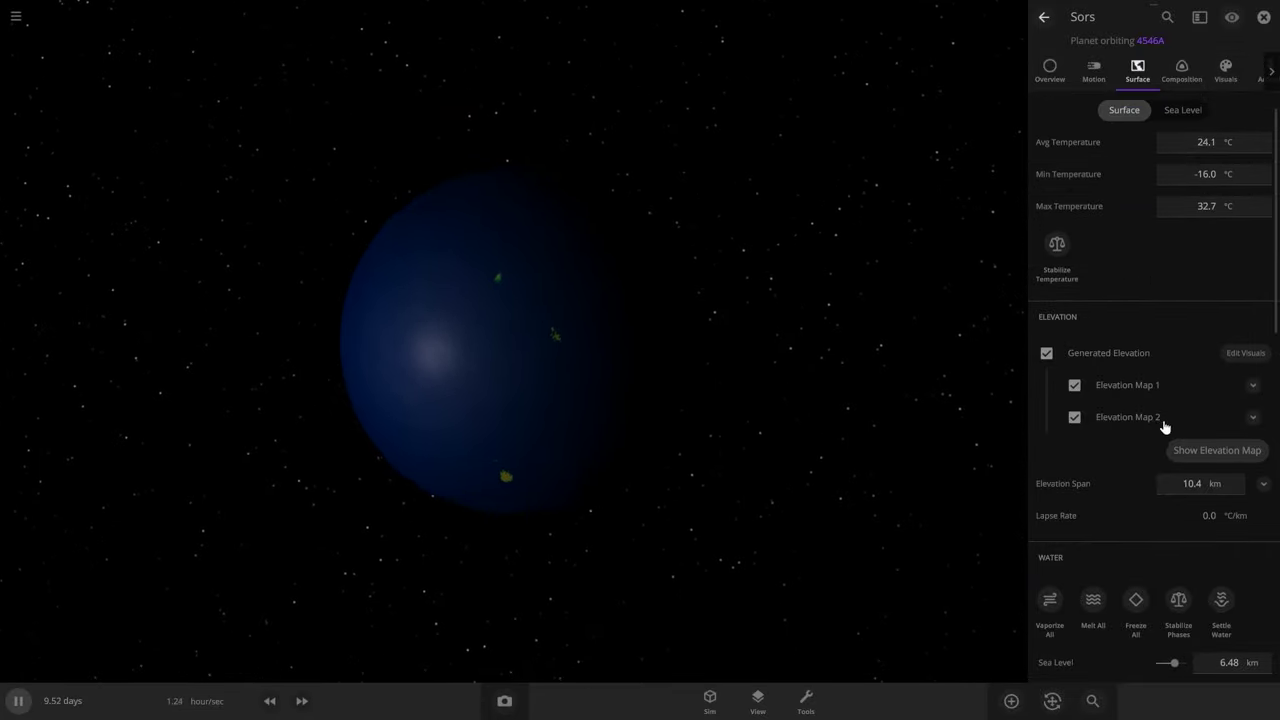
scroll(1093, 497, "down", 10)
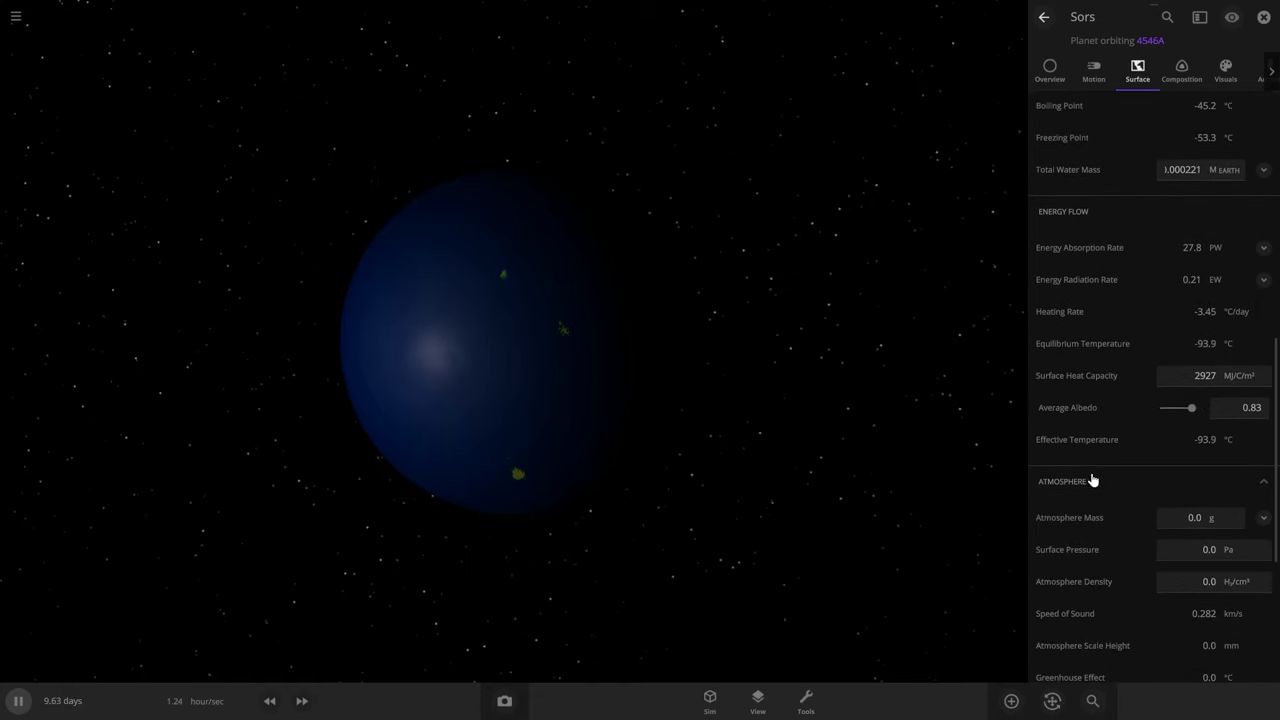
left_click(1194, 517)
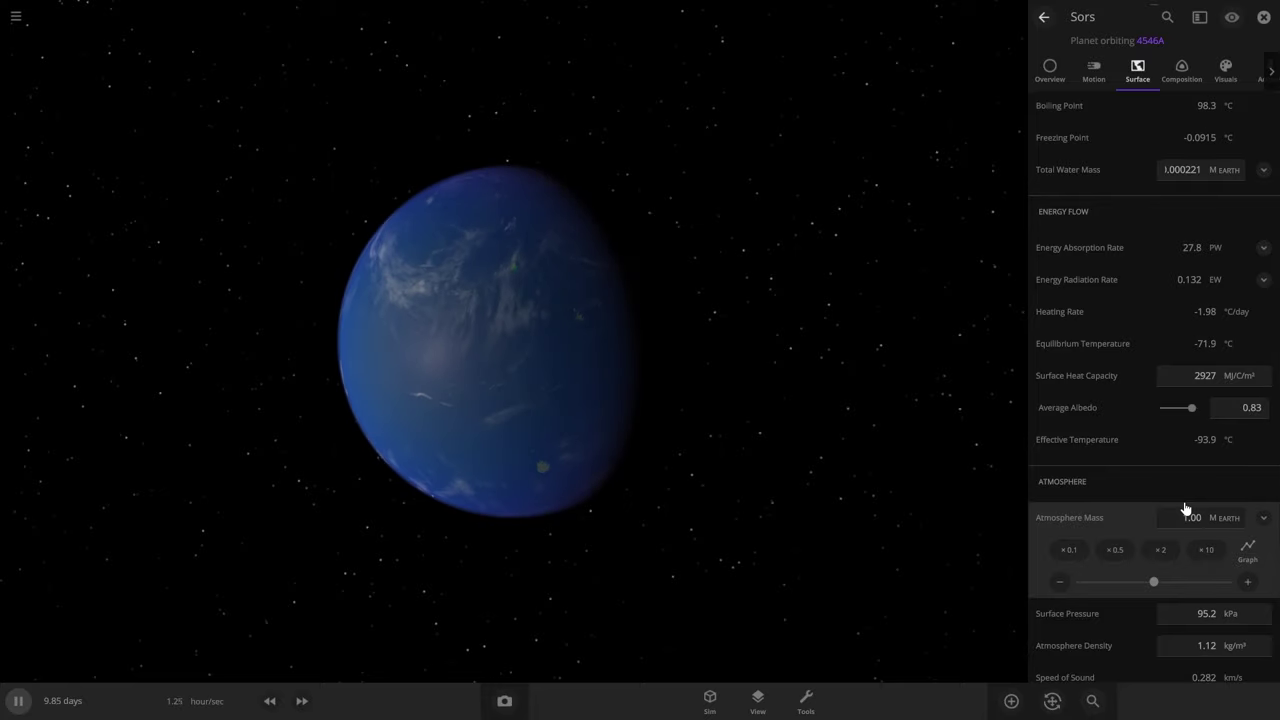
left_click_drag(580, 490, 471, 522)
scroll(476, 524, "up", 3)
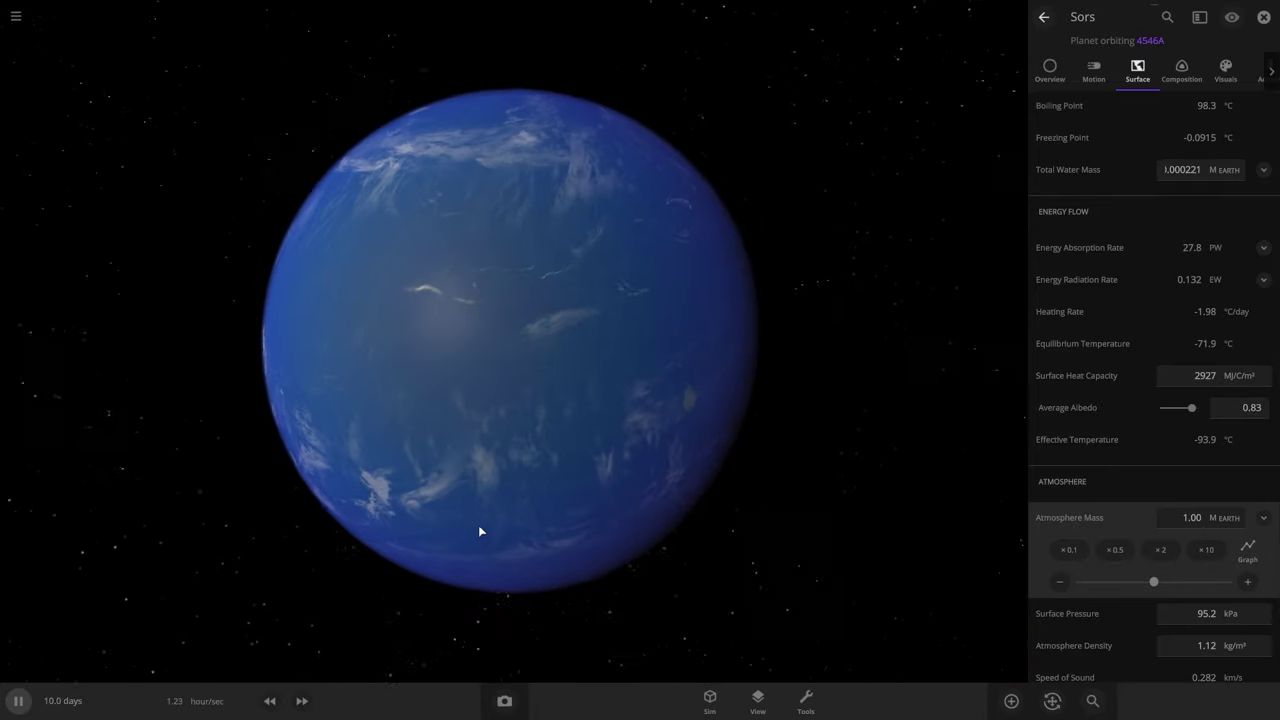
- Examine the planet's material composition, visual settings and cloud-covered surface
left_click(1183, 72)
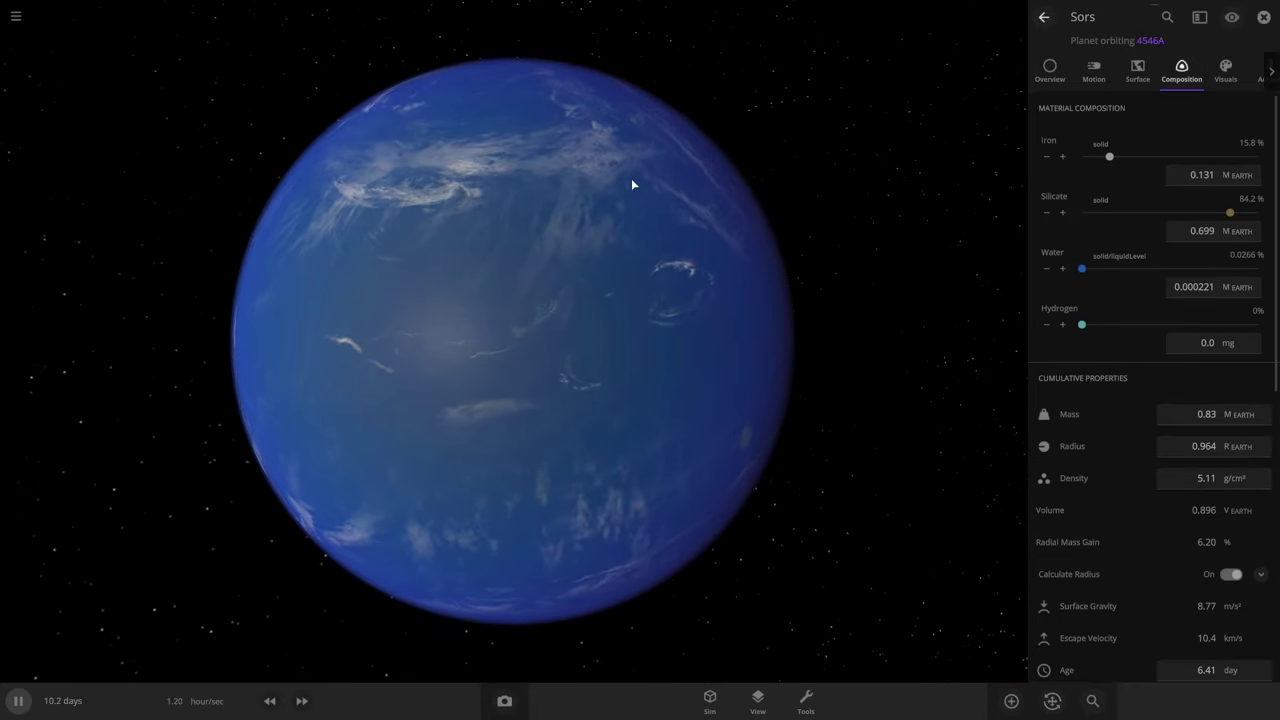
left_click_drag(631, 178, 750, 556)
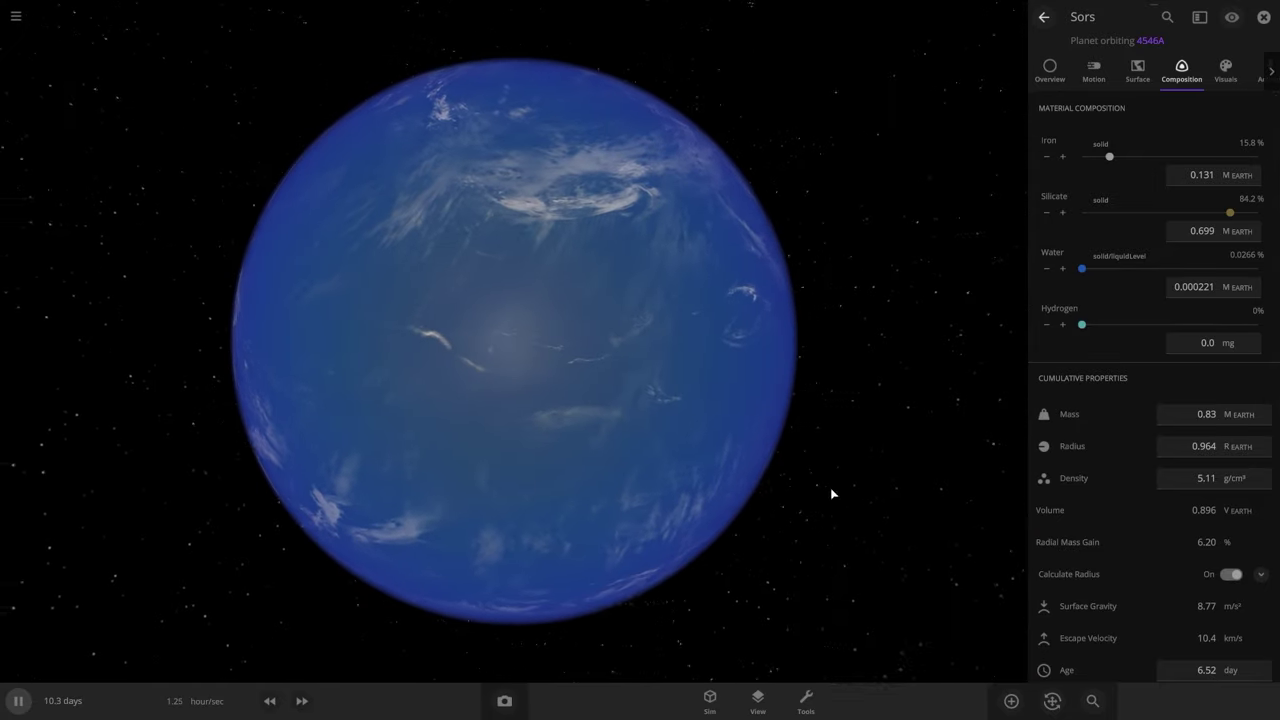
left_click(1227, 86)
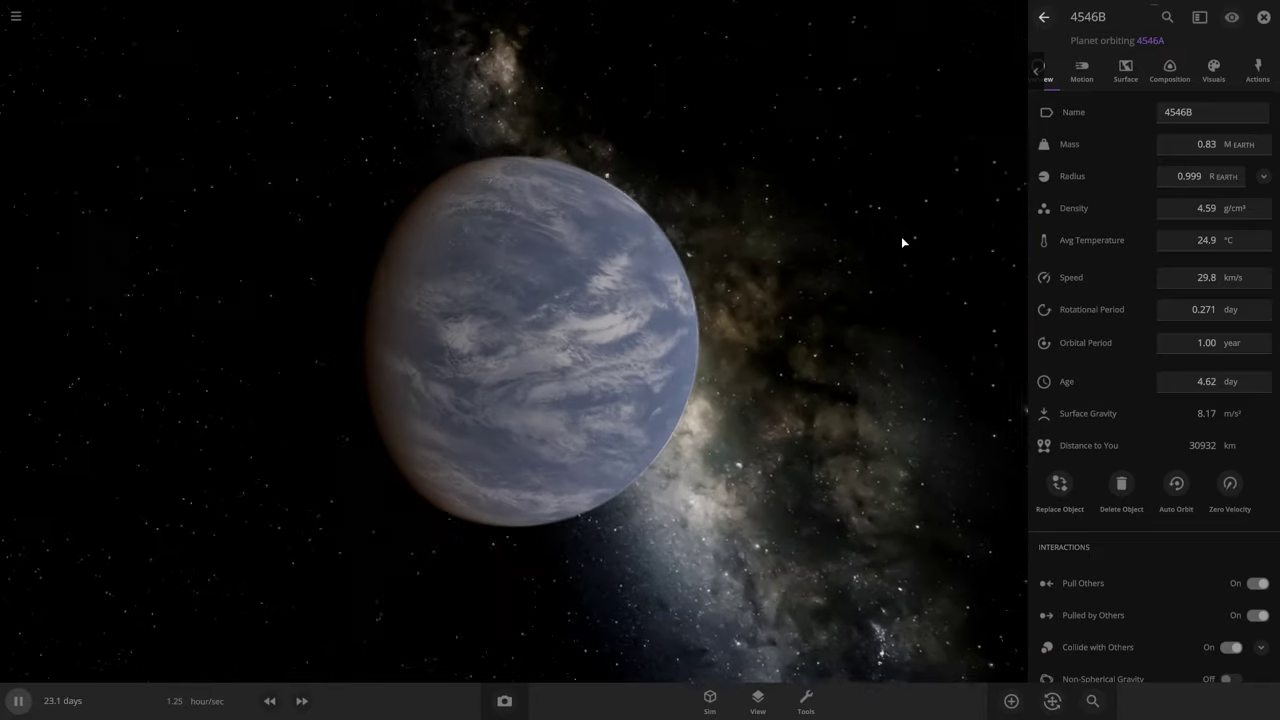
left_click_drag(903, 240, 1051, 180)
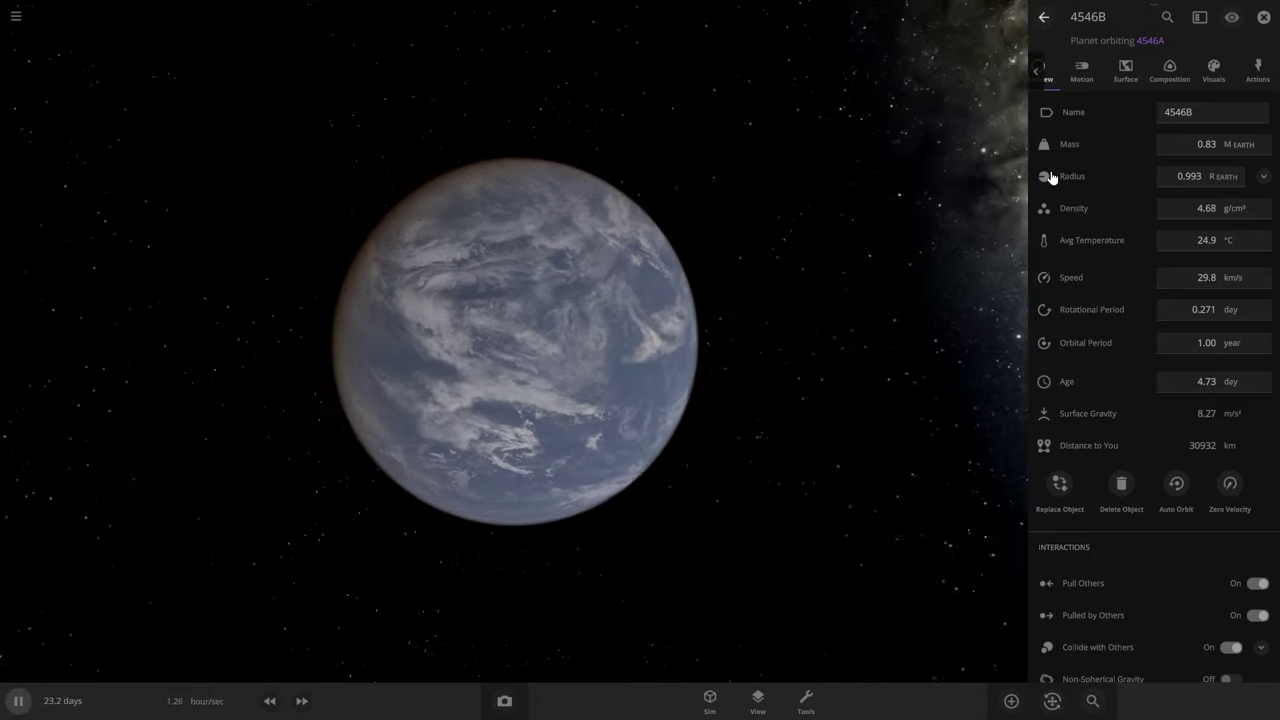
- Examine planet 4546B's rotational period and its cloud-covered globe up close and from several sides
scroll(832, 313, "up", 2)
scroll(842, 306, "down", 5)
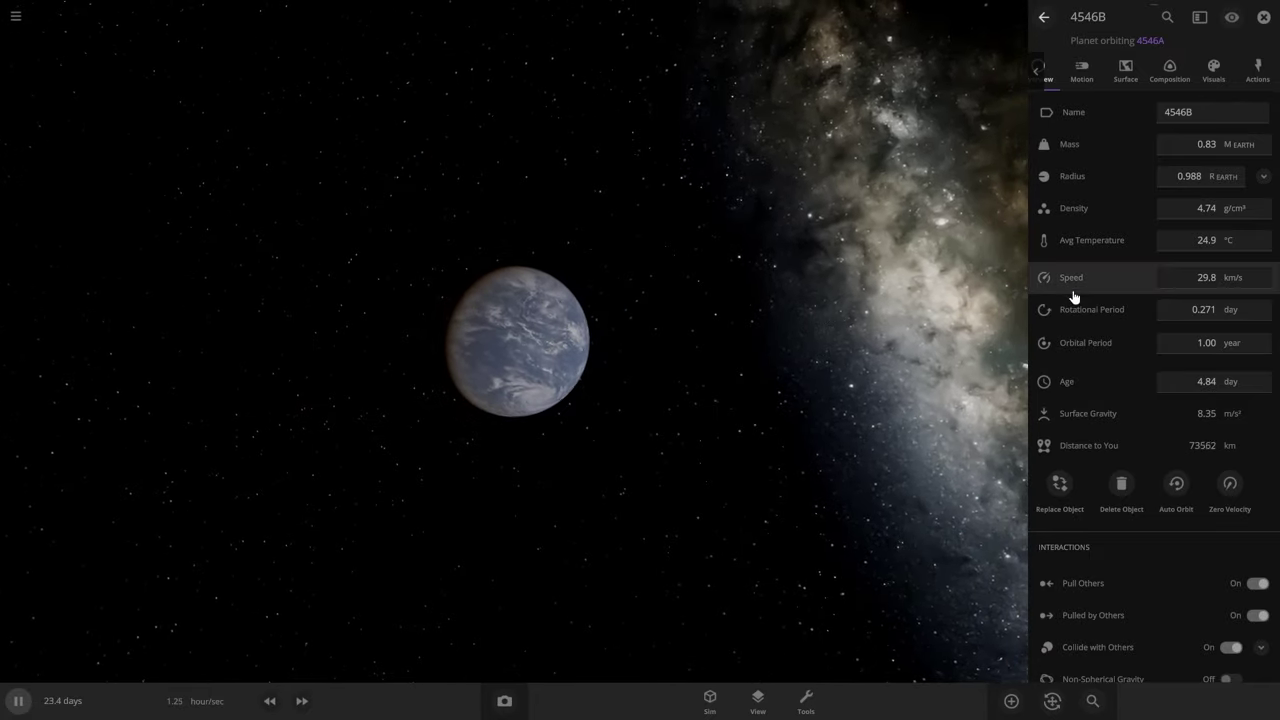
left_click(1195, 309)
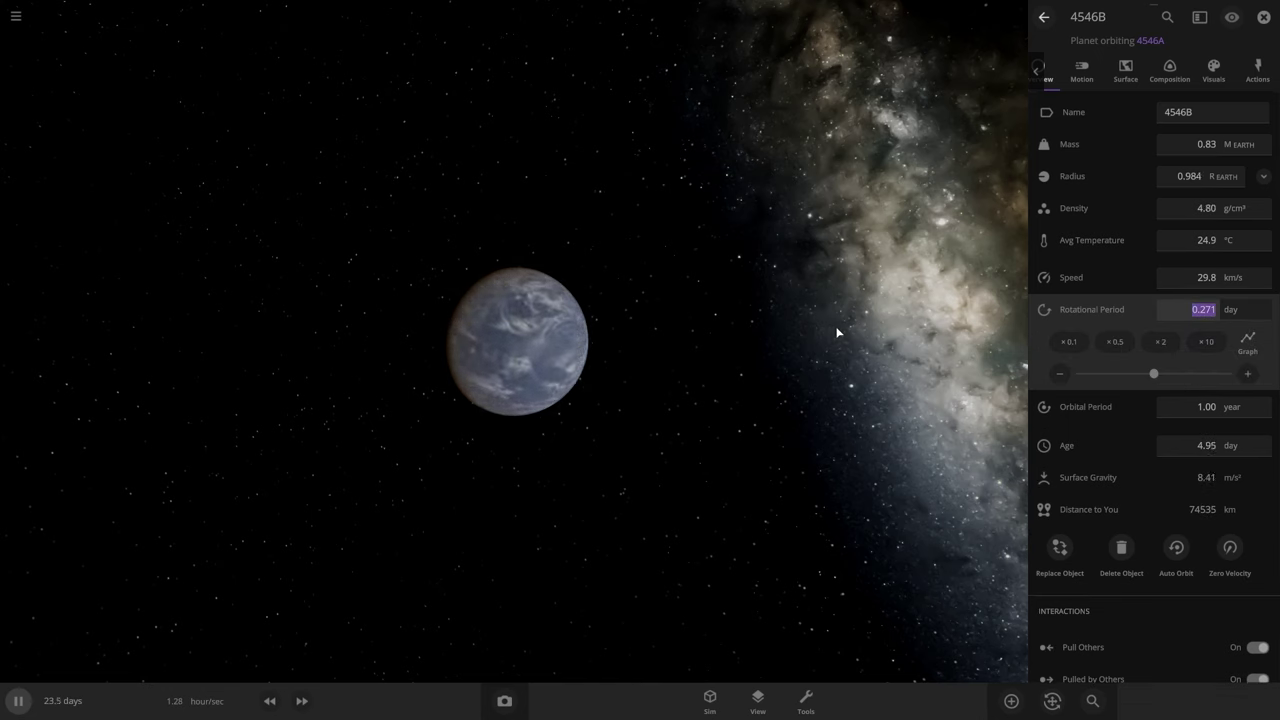
scroll(838, 332, "up", 3)
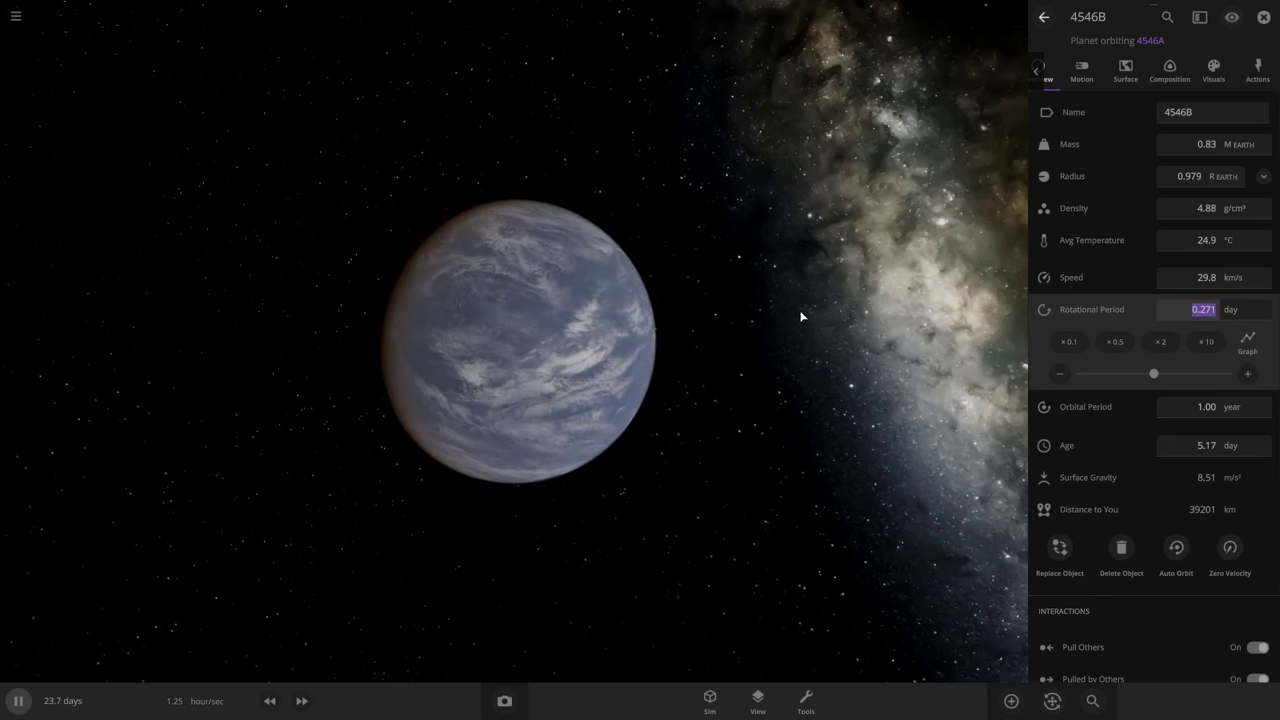
left_click(1248, 309)
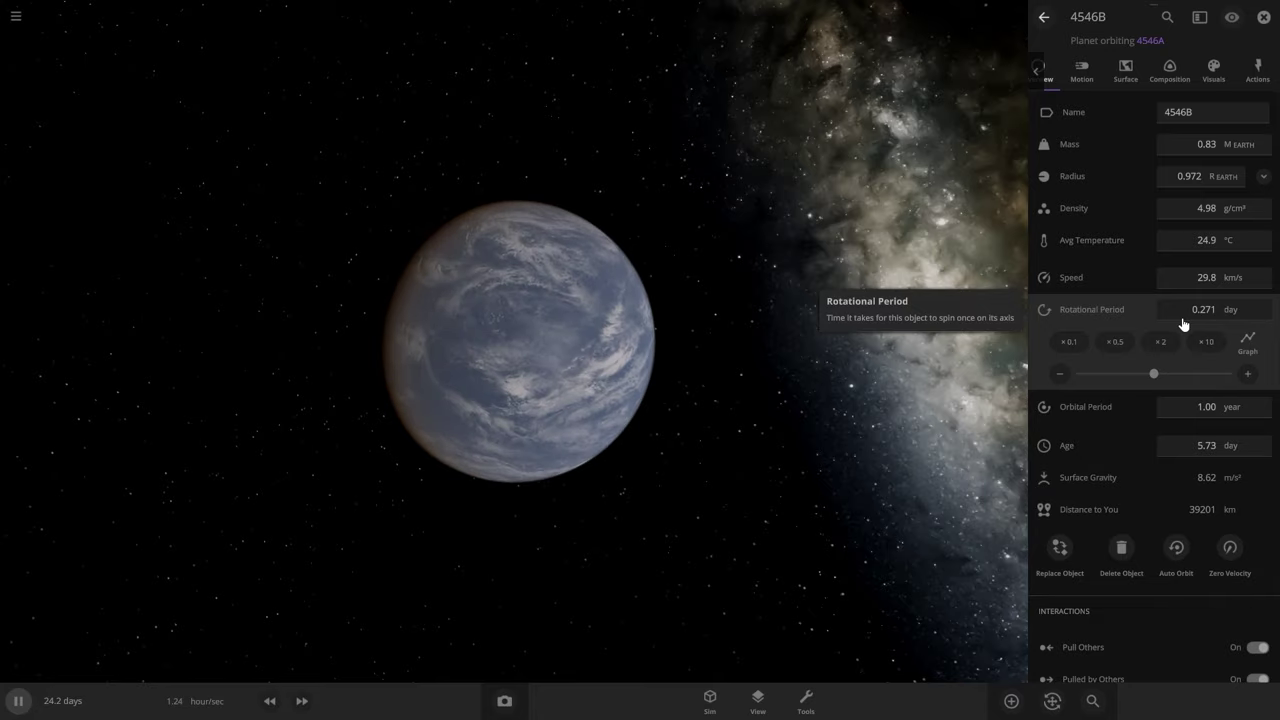
scroll(740, 385, "up", 2)
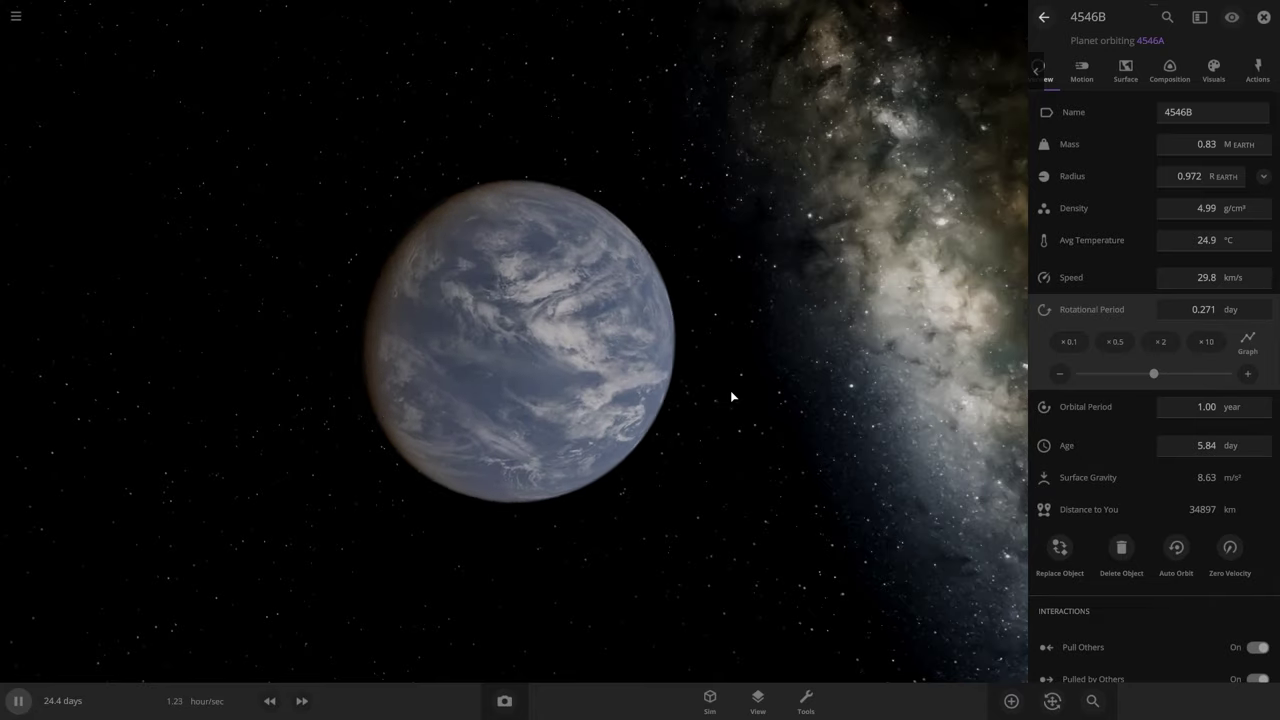
scroll(730, 390, "up", 2)
left_click_drag(680, 338, 763, 354)
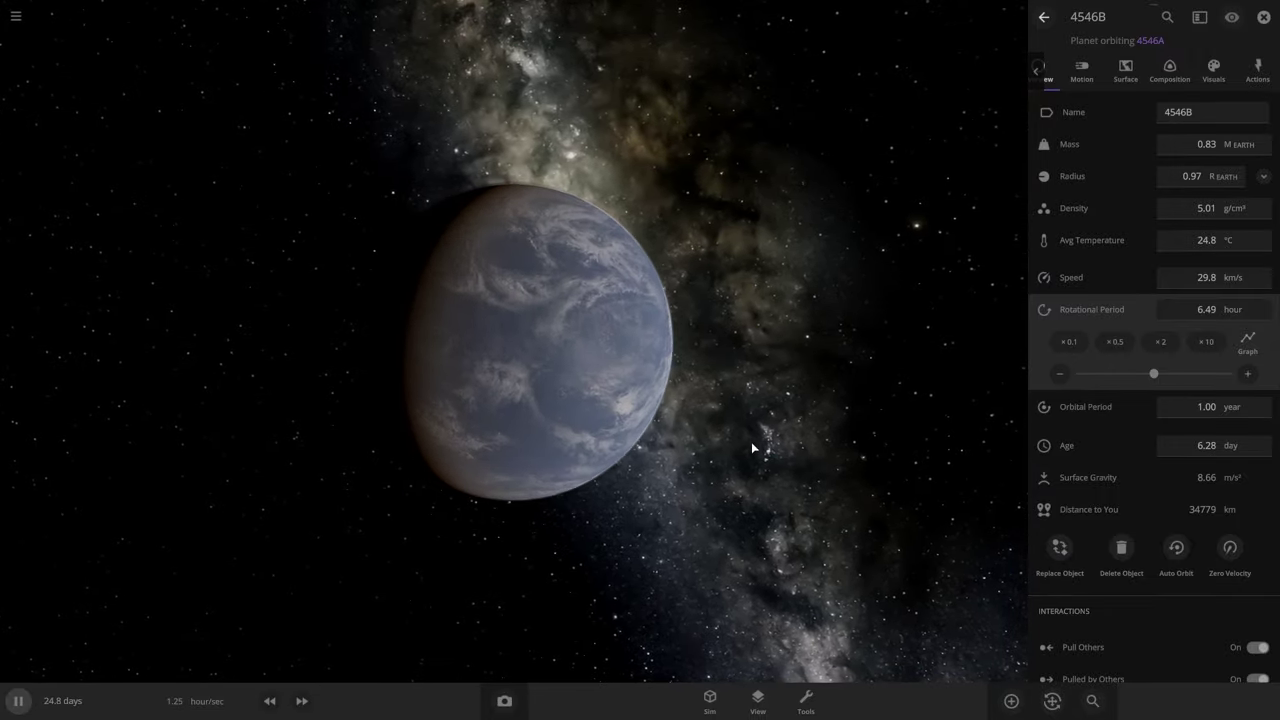
scroll(752, 448, "down", 5)
left_click_drag(280, 382, 581, 381)
left_click_drag(695, 360, 631, 363)
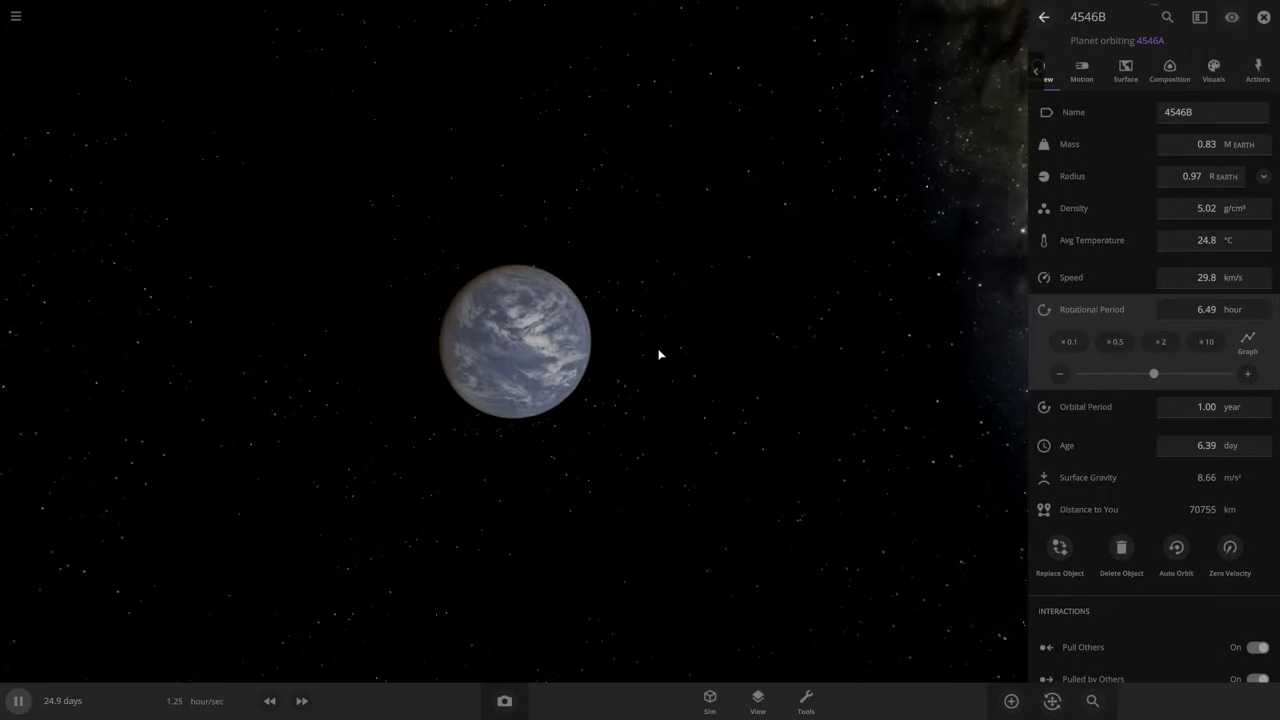
scroll(631, 363, "up", 3)
left_click(866, 477)
scroll(853, 471, "up", 3)
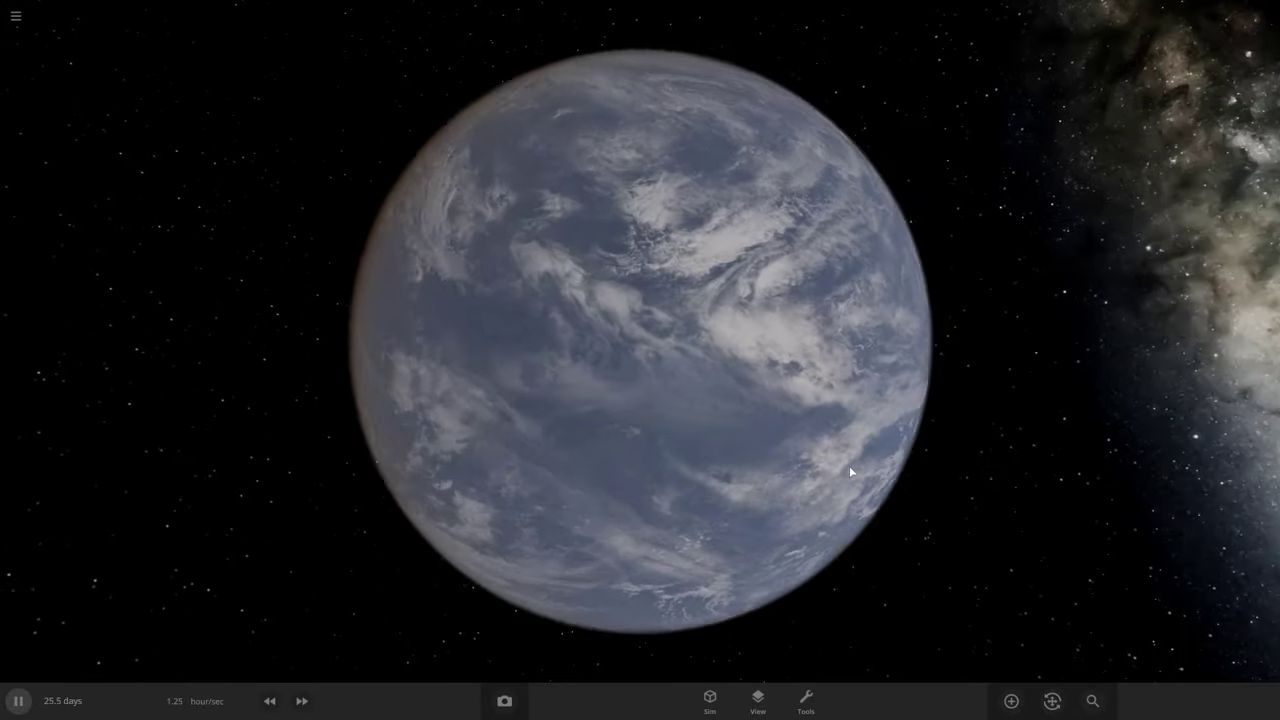
scroll(855, 465, "down", 3)
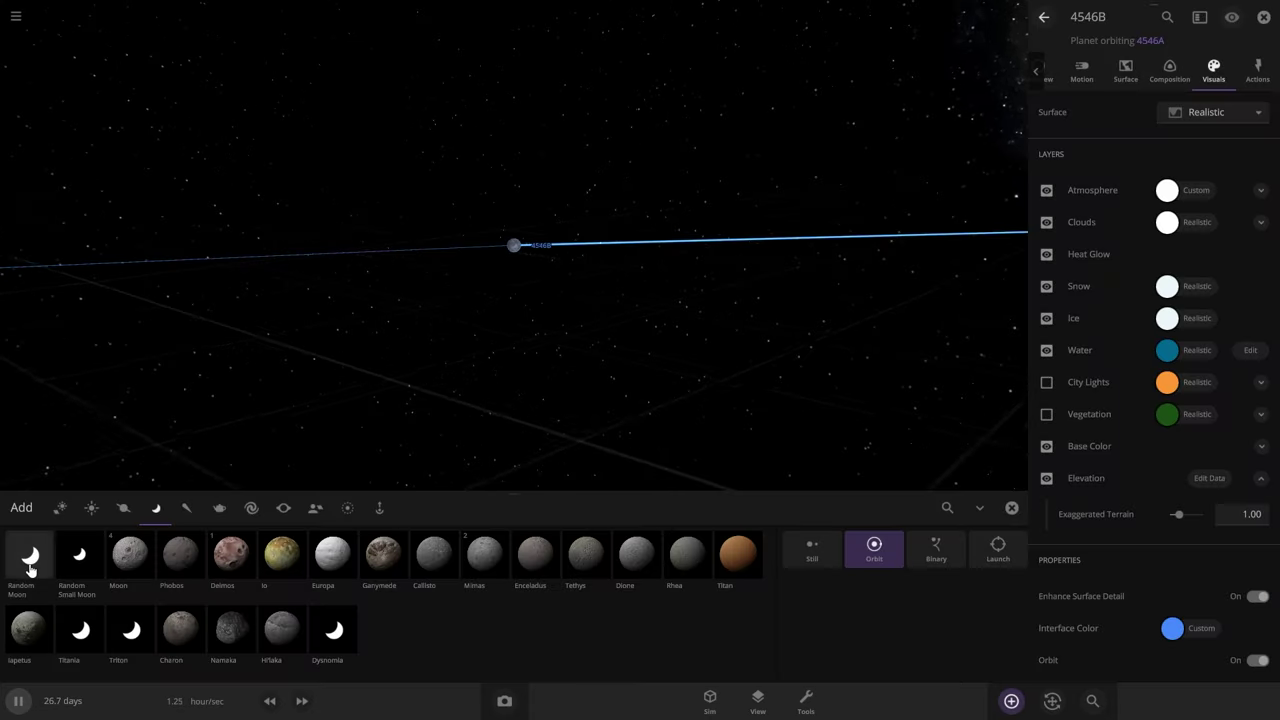
- Add a random moon orbiting 4546B and recolour its high, middle and low base colours in light grey tones
left_click(31, 562)
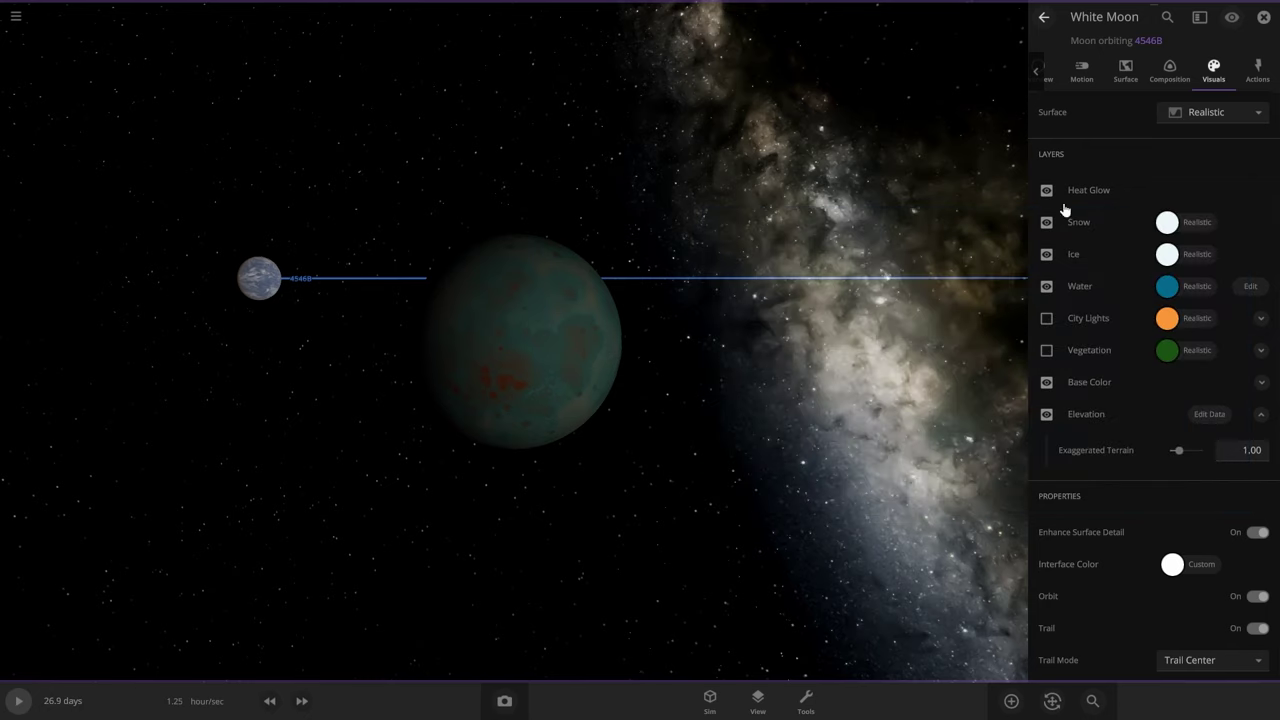
left_click(1262, 384)
left_click(1178, 487)
left_click_drag(985, 510, 945, 507)
left_click(1177, 520)
left_click_drag(985, 556, 947, 567)
left_click(1177, 555)
- Resume the simulation with the grey moon in orbit and slow it to about 11.6 min/sec
right_click_drag(906, 456, 263, 443)
scroll(662, 434, "down", 5)
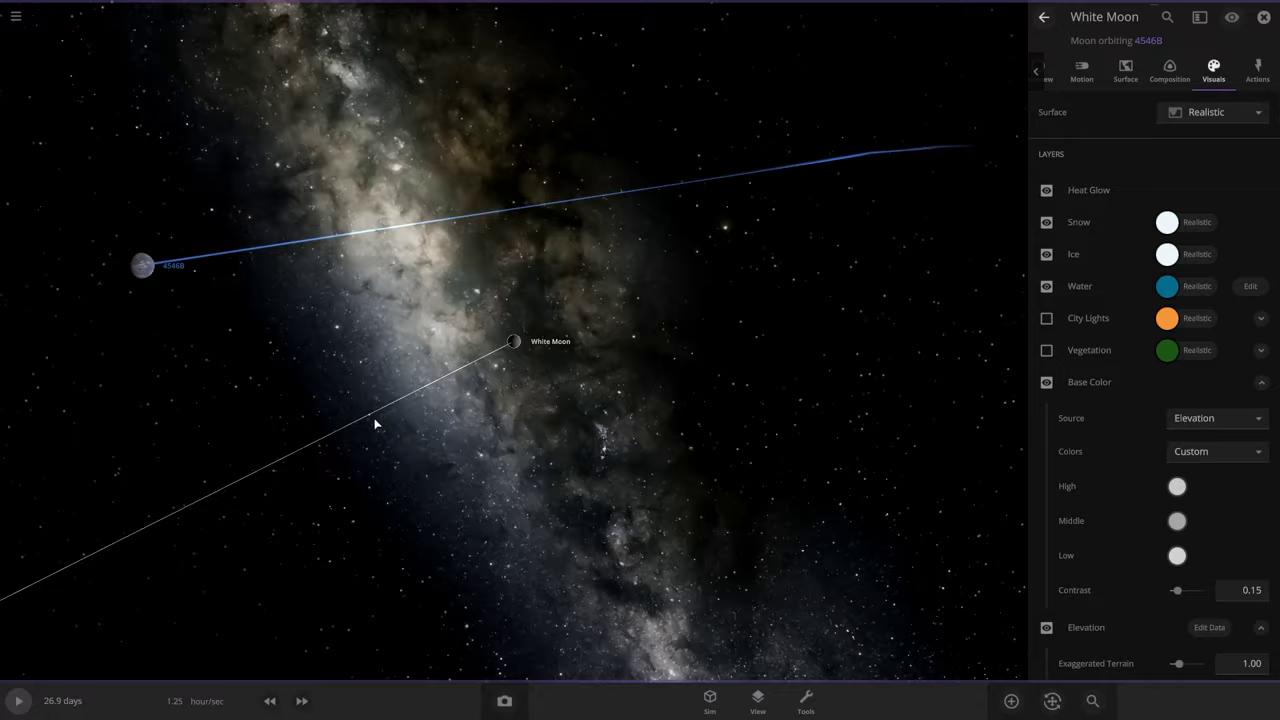
key("space")
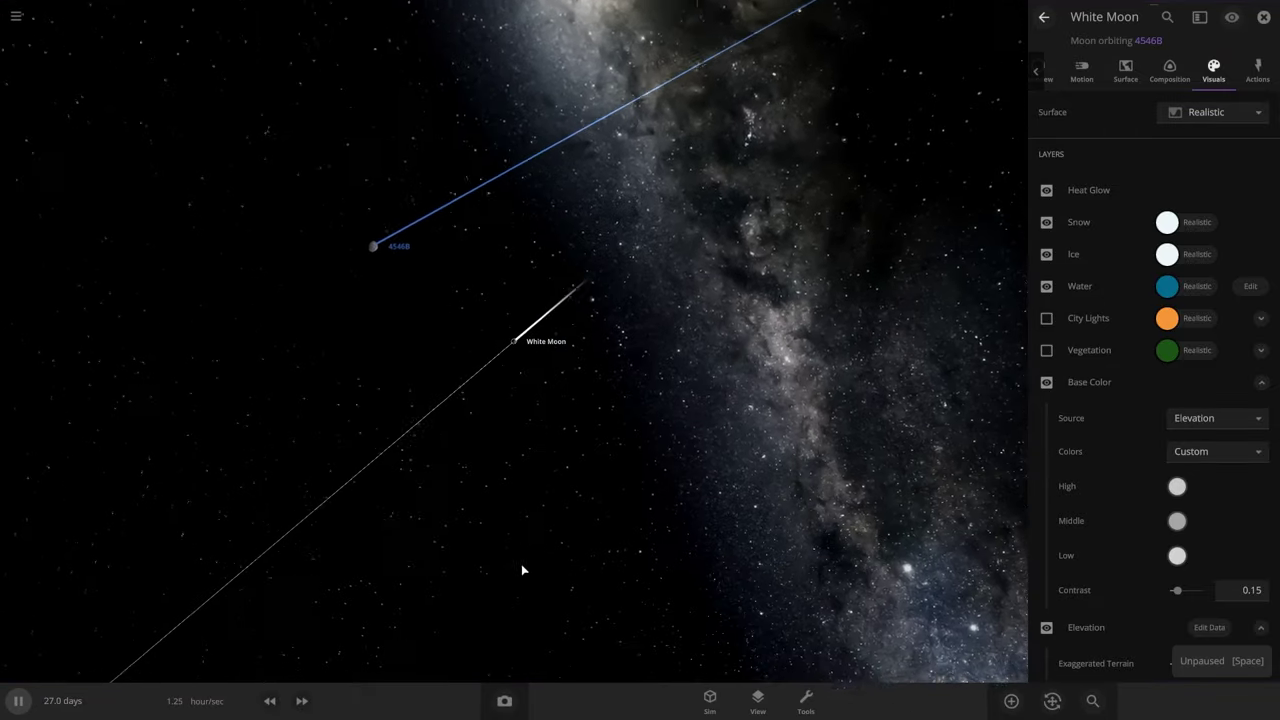
left_click(301, 701)
left_click(269, 703)
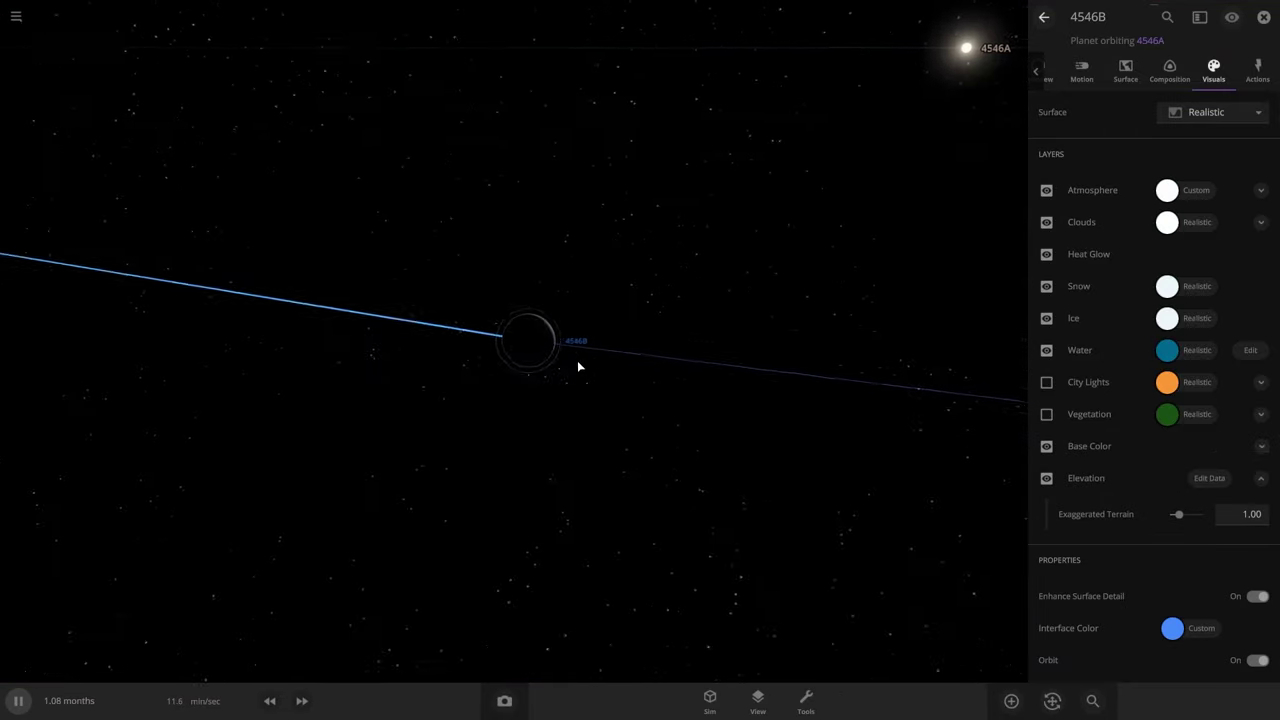
- Add a second random moon orbiting 4546B, placed closer to the planet than the grey moon
scroll(577, 362, "up", 5)
right_click_drag(577, 362, 753, 308)
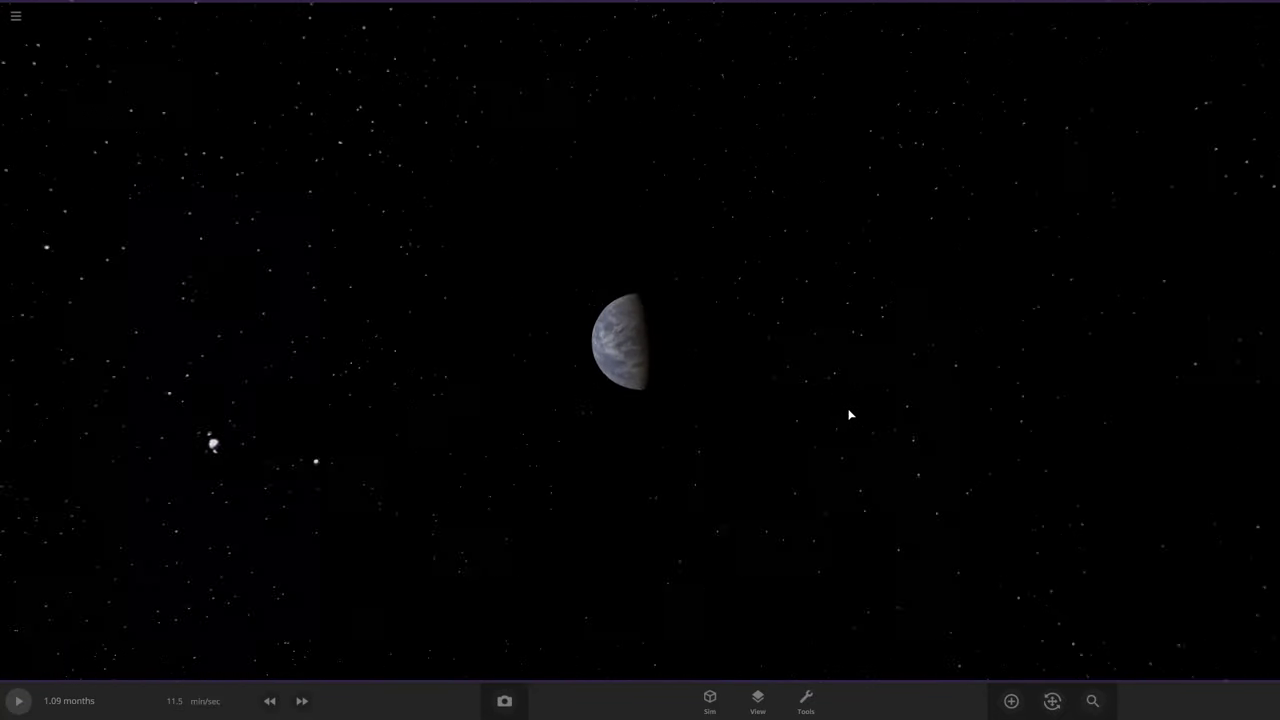
scroll(841, 357, "down", 5)
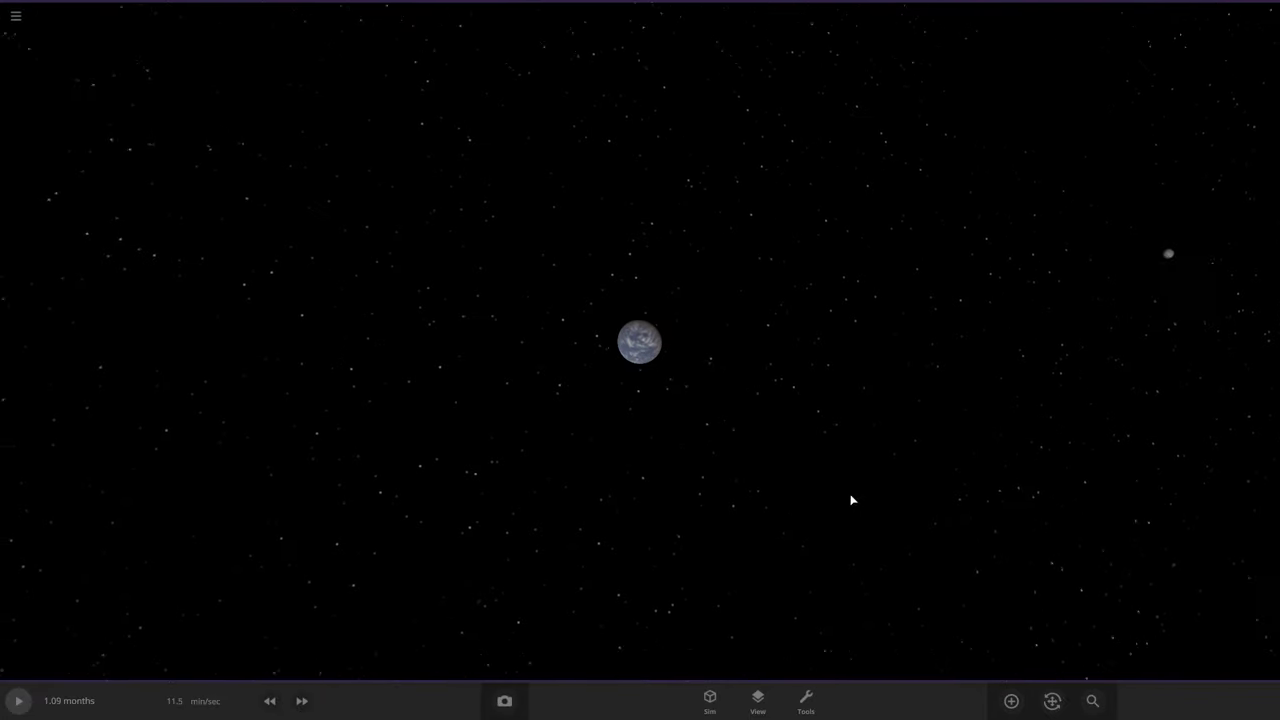
left_click(1011, 701)
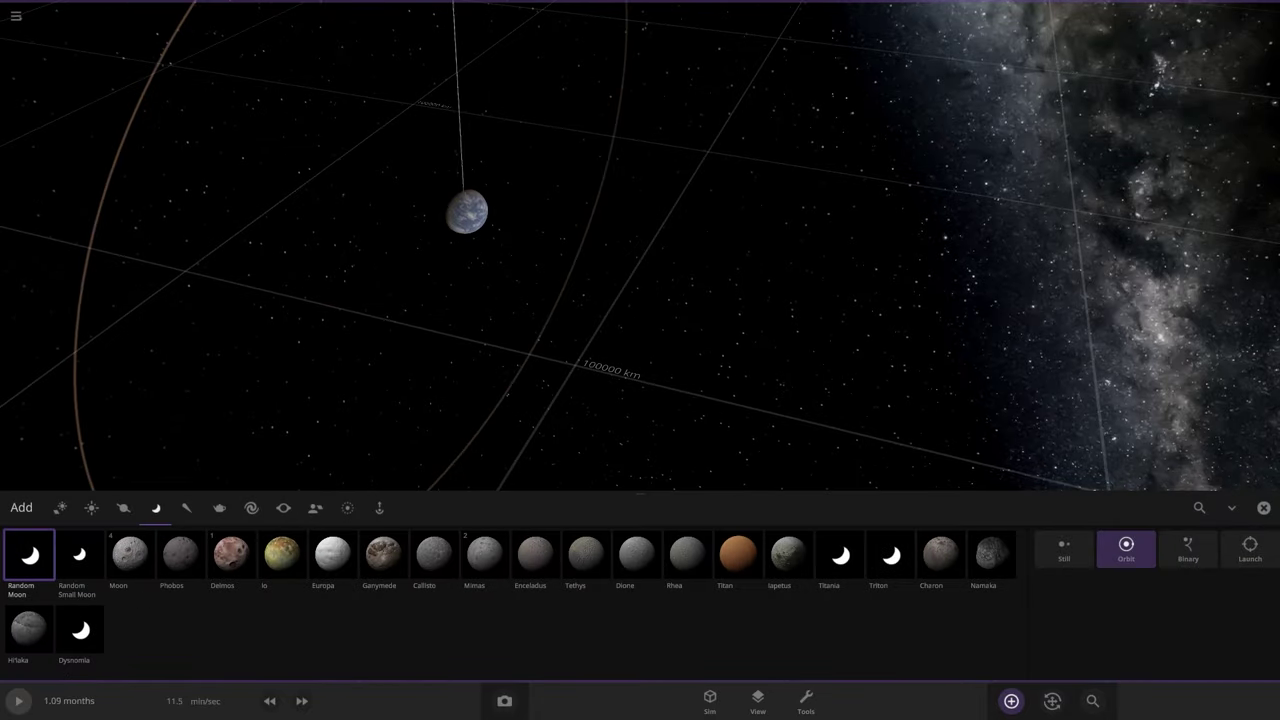
left_click(460, 8)
right_click_drag(470, 40, 657, 277)
key("Escape")
- Set the second moon's distance from 4546B to about 26272 km
left_click(505, 112)
left_click(1088, 73)
left_click(1104, 180)
left_click_drag(1116, 245, 1136, 245)
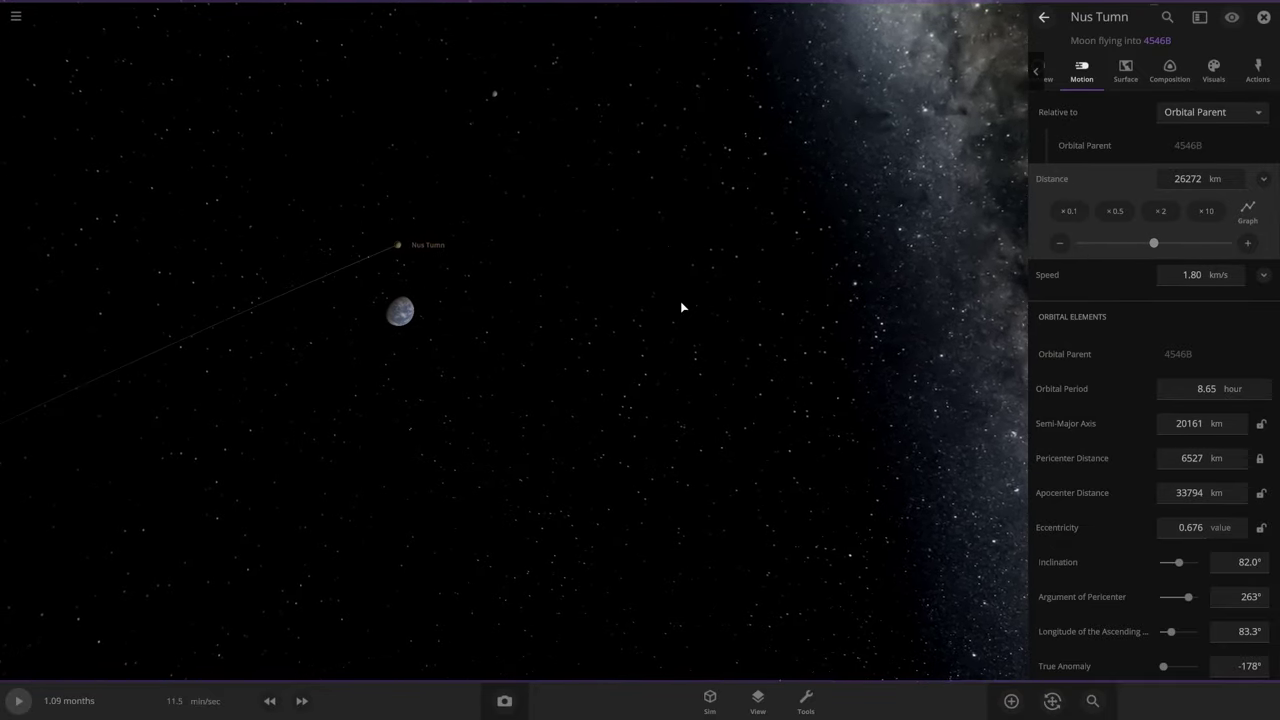
double_click(402, 244)
left_click(694, 422)
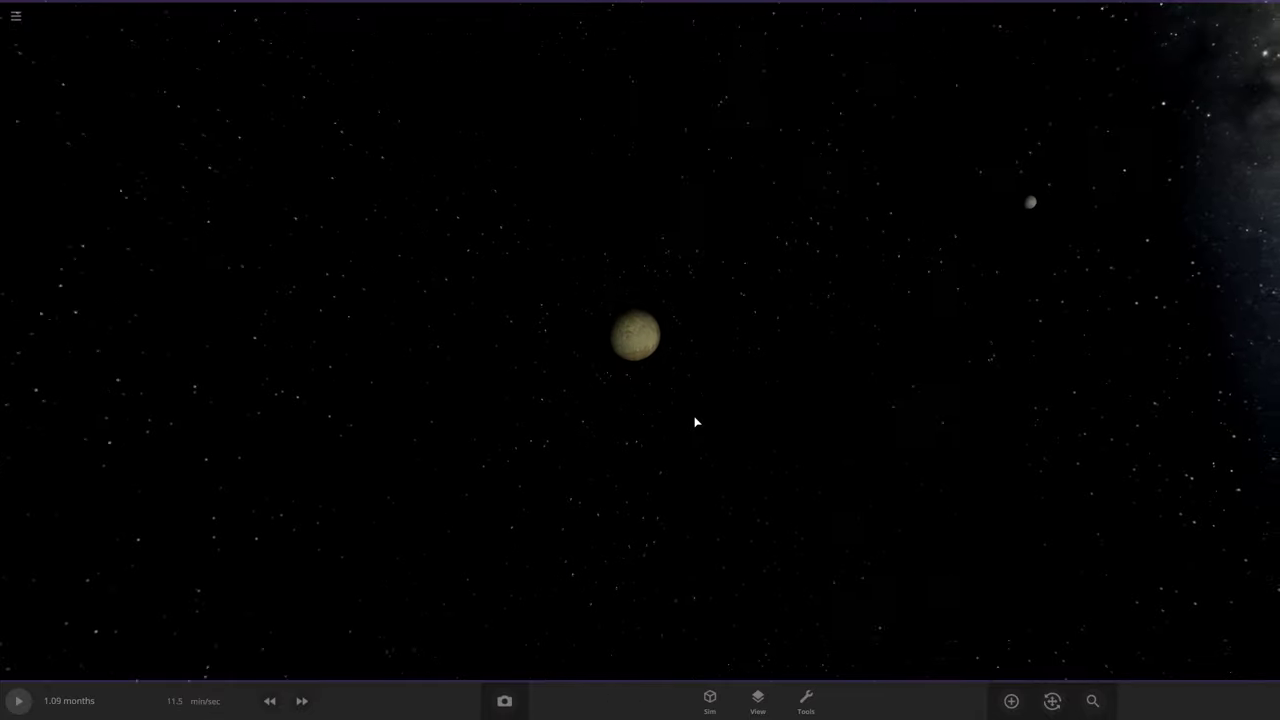
- Raise the inner moon's mass to about 0.0397 M Earth
scroll(694, 422, "down", 5)
right_click_drag(694, 422, 657, 328)
left_click(646, 336)
left_click(1049, 73)
left_click(1196, 145)
left_click(1173, 141)
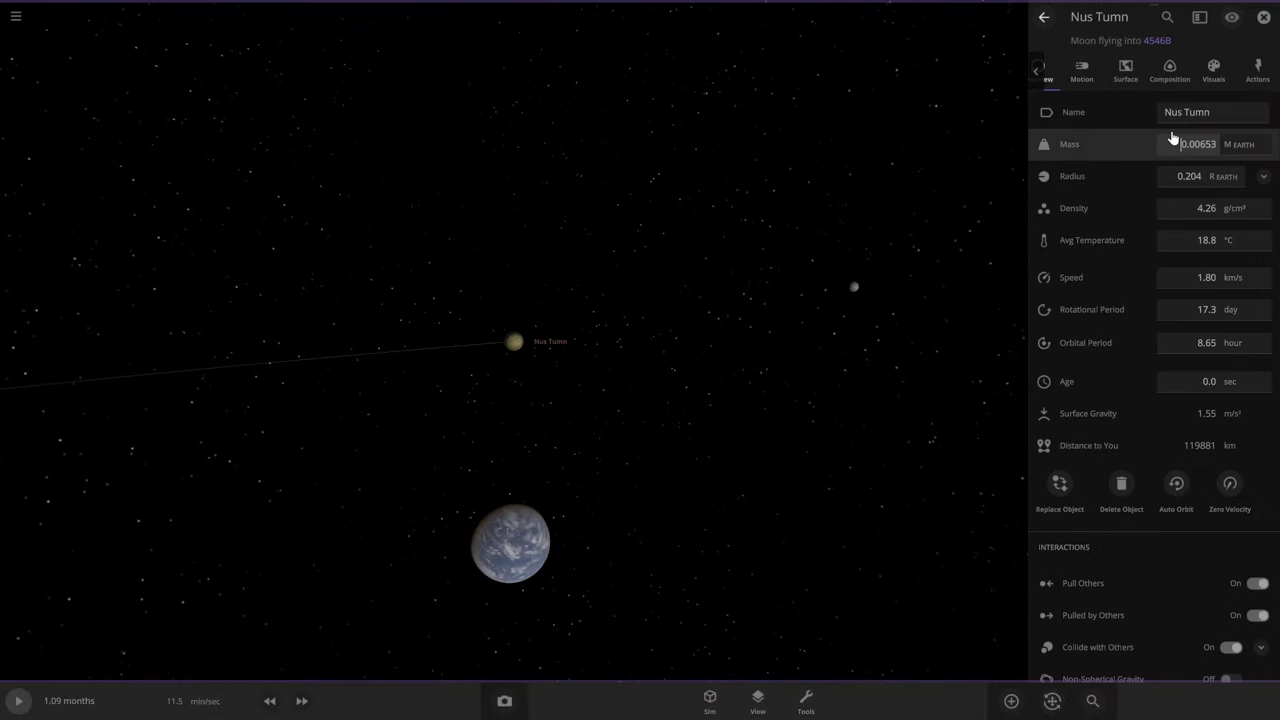
left_click_drag(1156, 208, 1192, 208)
right_click_drag(850, 235, 614, 215)
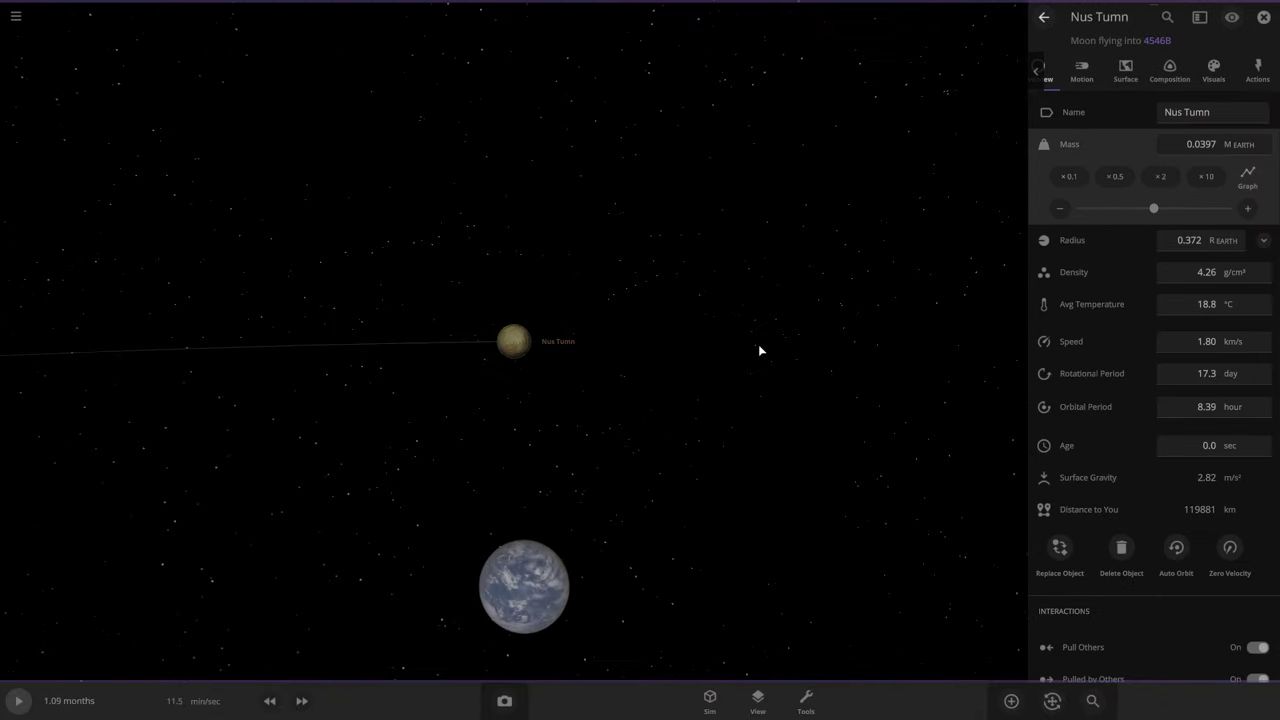
- Increase the inner moon's mass to about 0.124 M Earth and its speed to about 3.17 km/s for a wider orbit
key("space")
key("space")
right_click_drag(760, 350, 703, 403)
scroll(683, 411, "down", 3)
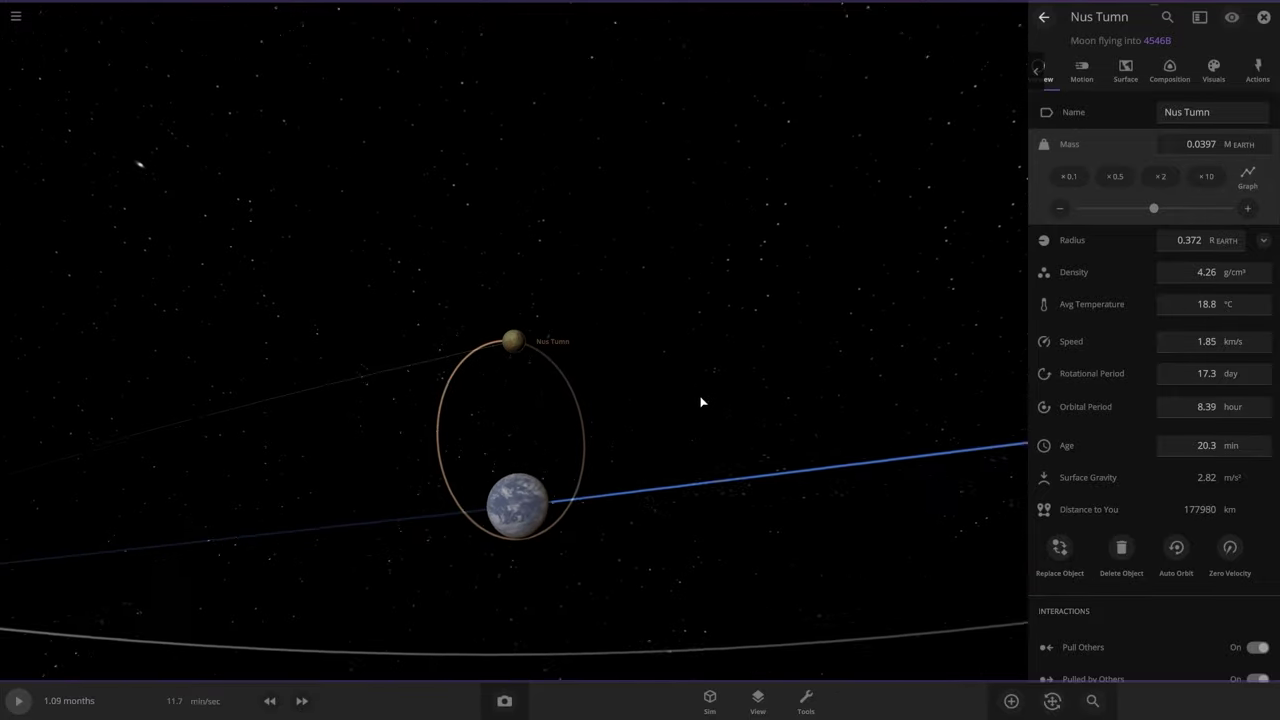
left_click(1043, 706)
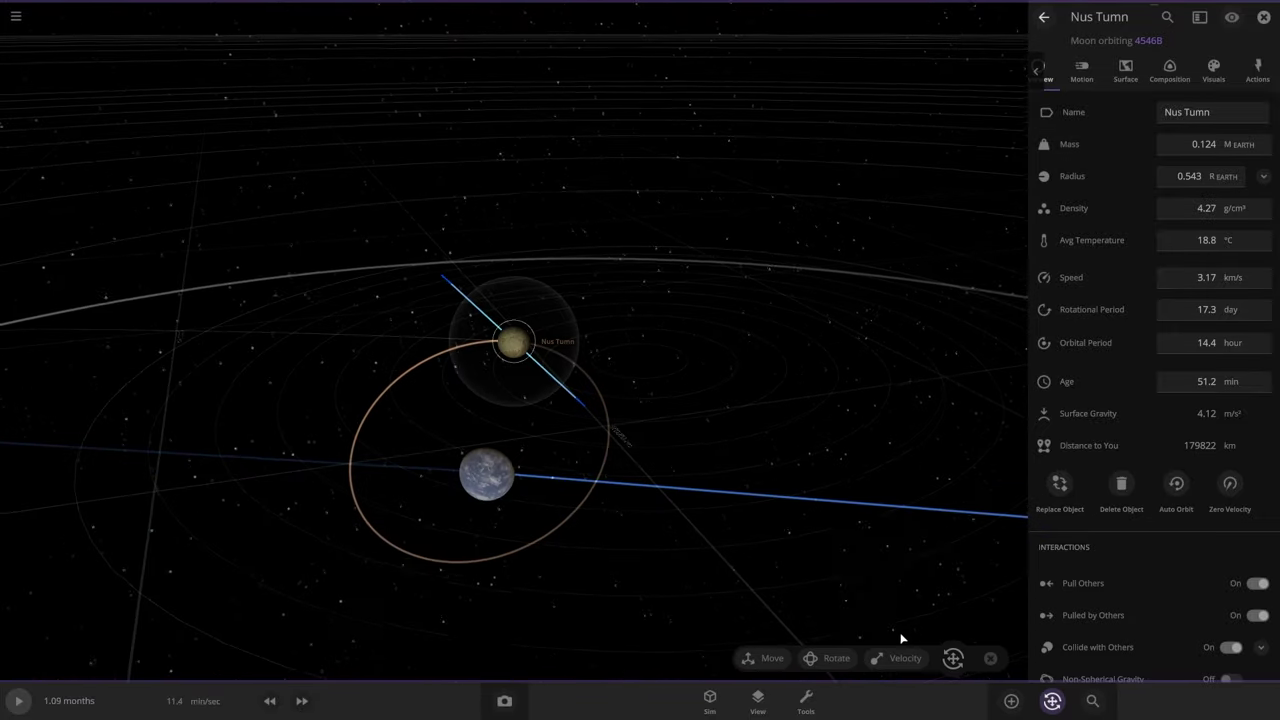
left_click(1045, 705)
- Recolour the inner moon's surface through its base colours to a rusty orange-red
scroll(591, 440, "up", 10)
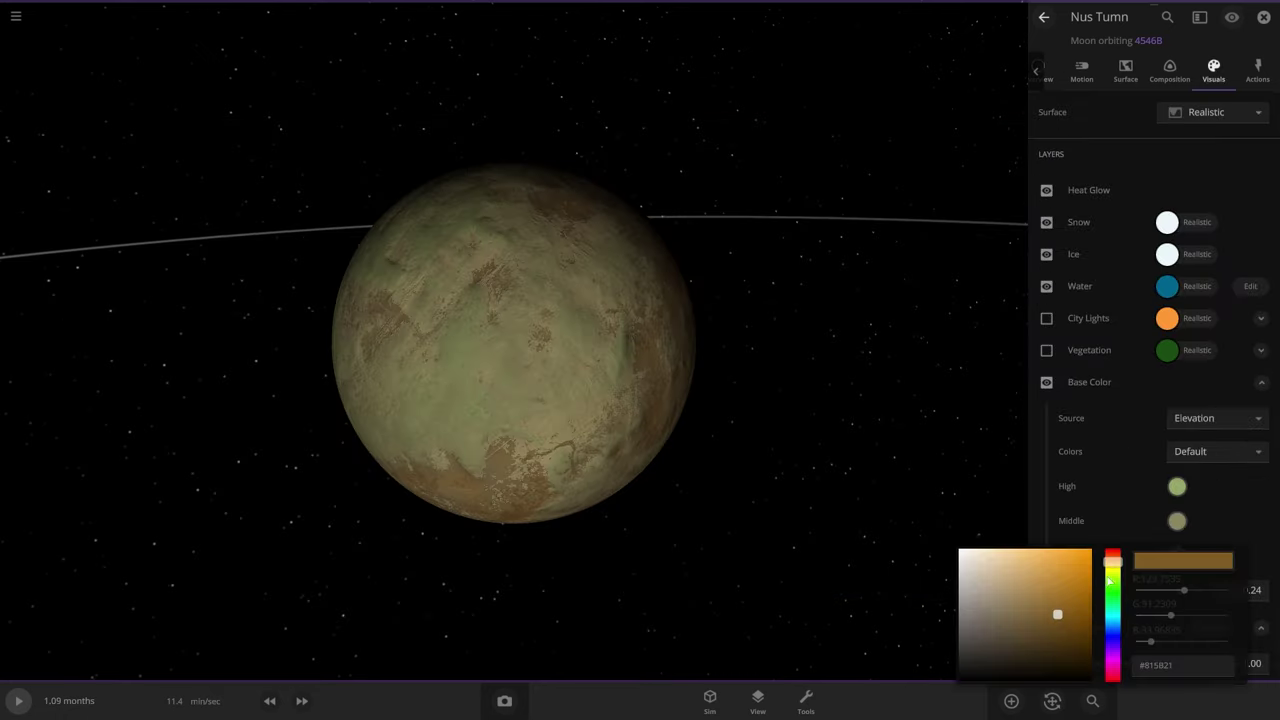
mouse_move(1057, 608)
left_mouse_down()
mouse_move(1000, 571)
mouse_move(1004, 526)
left_mouse_up()
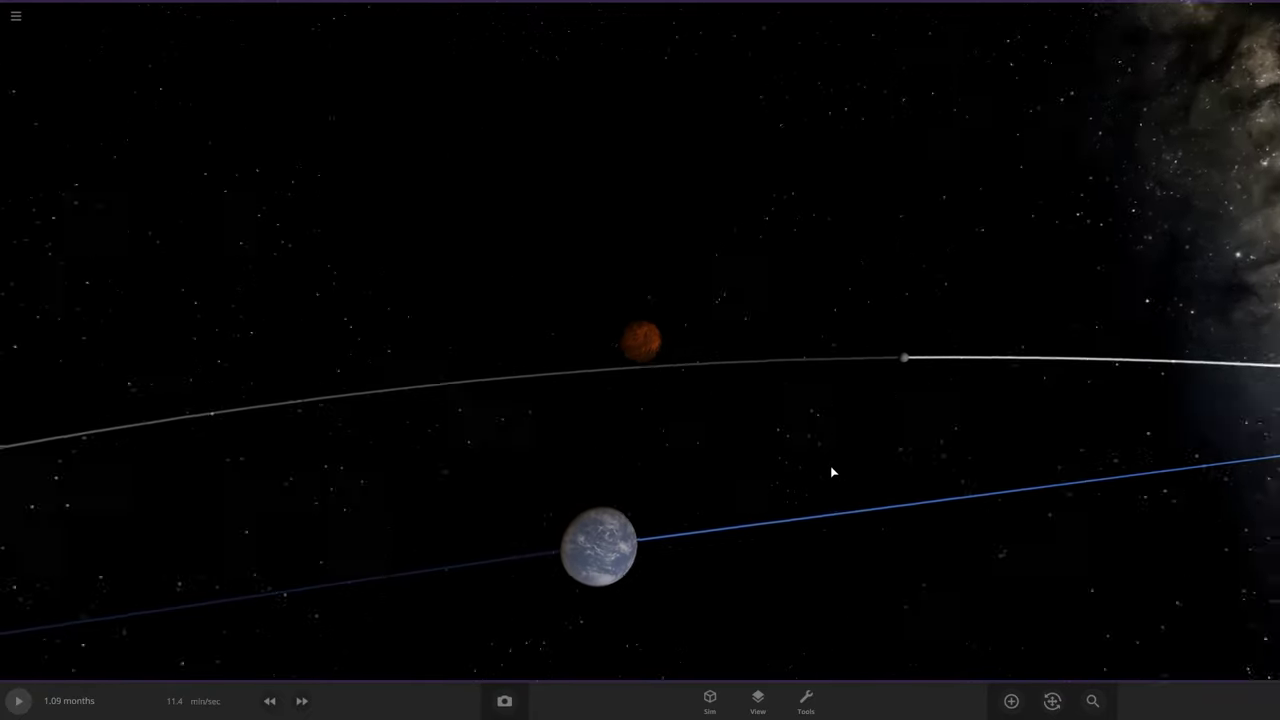
- Run the simulation at about 1.41 hour/sec to move the red moon along its orbit, and pause it
key("space")
left_click(301, 700)
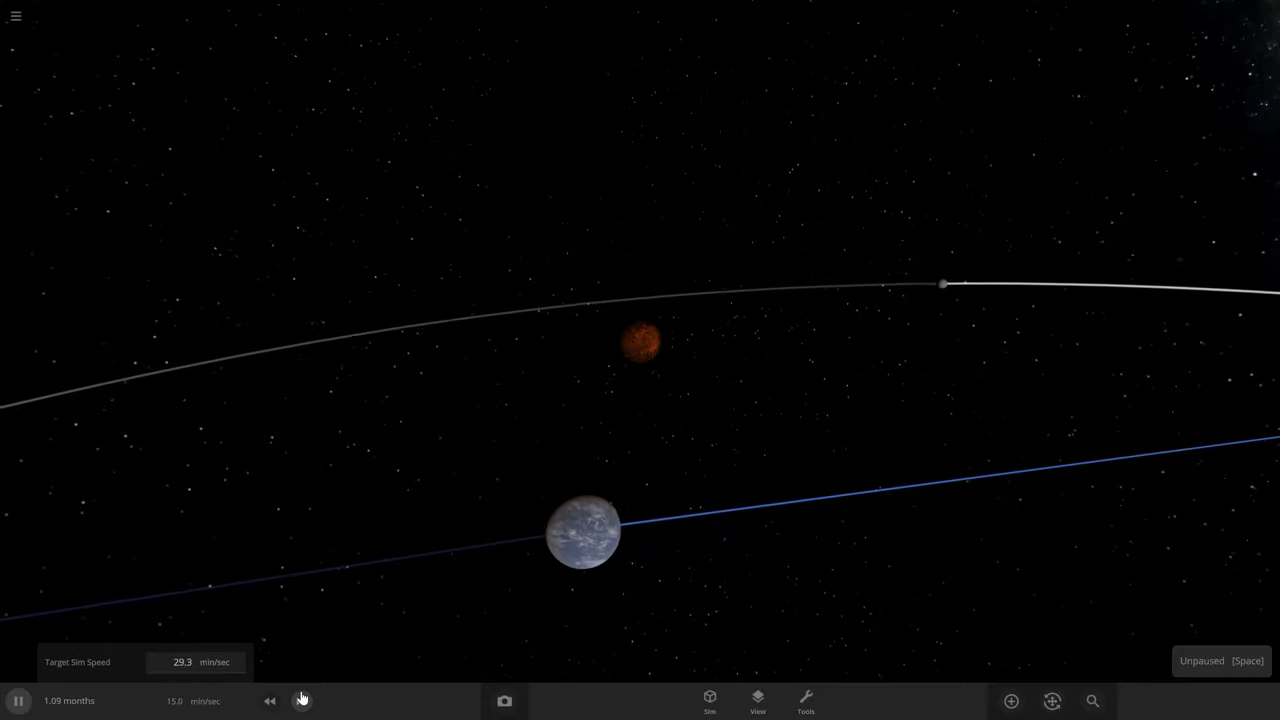
left_click(301, 700)
left_click(301, 700)
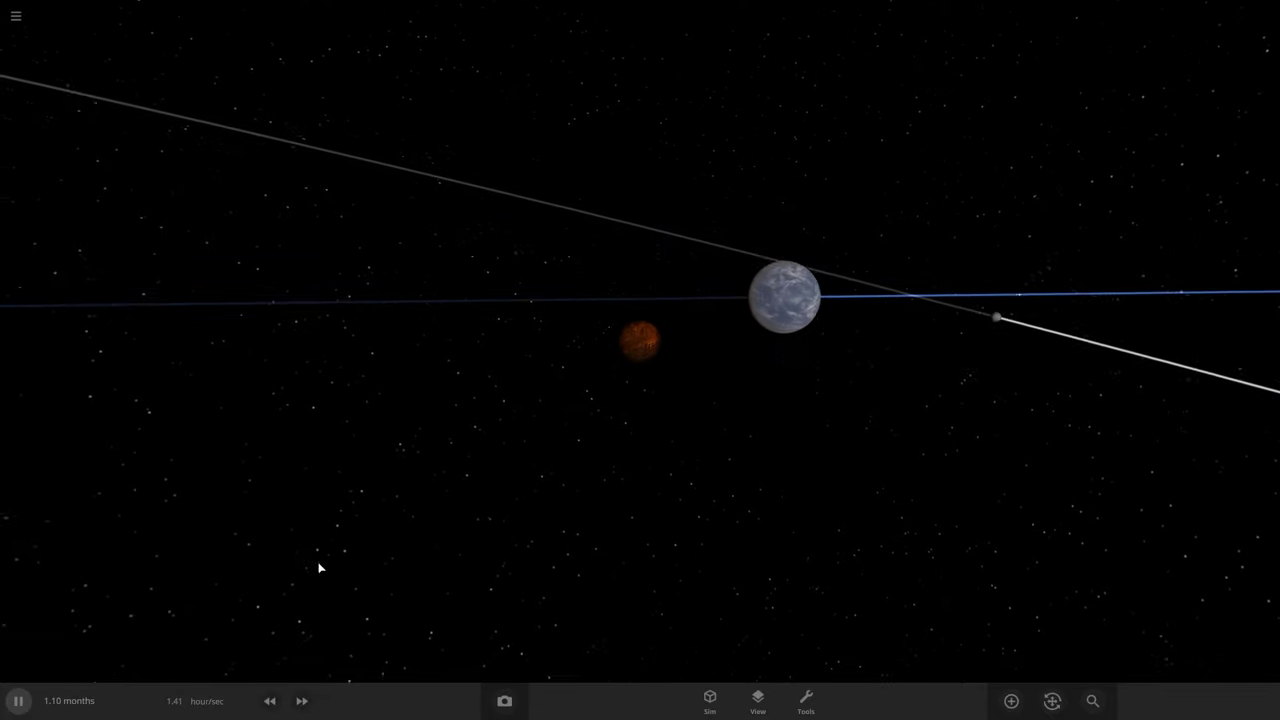
key("space")
- View the red moon in the sky from 4546B's surface with the landing camera, running the simulation briefly
double_click(792, 370)
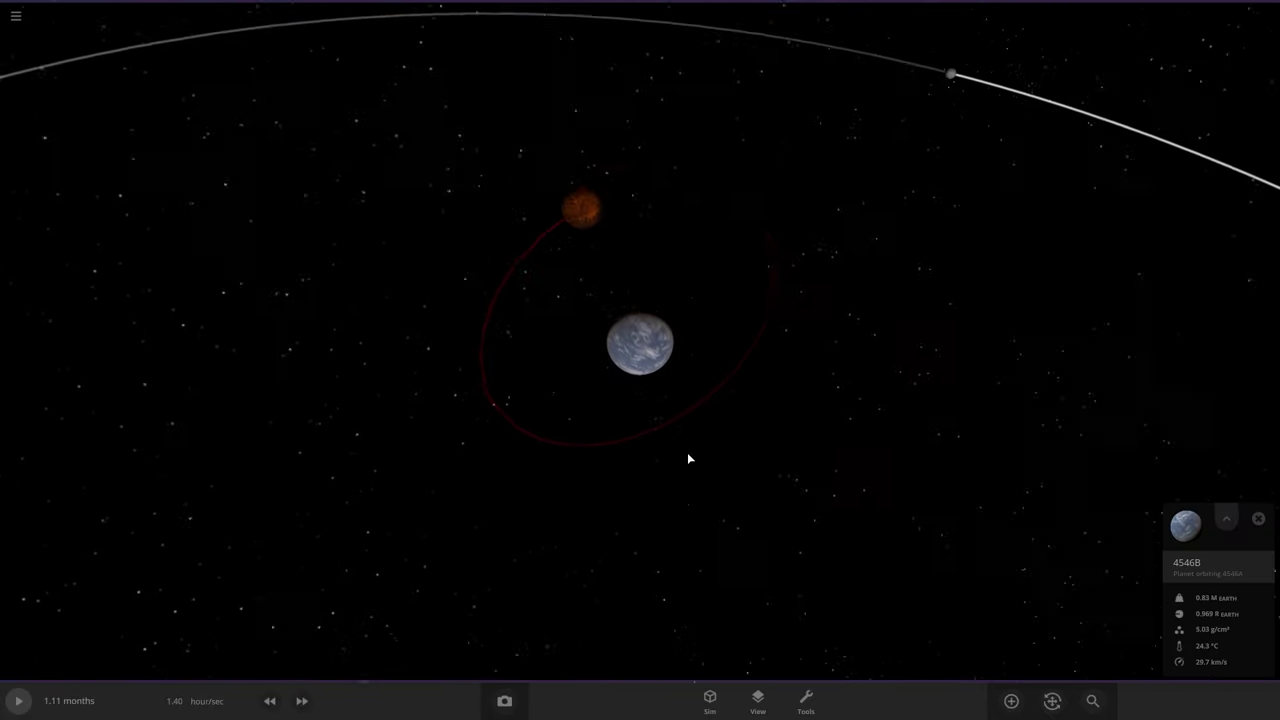
key("c")
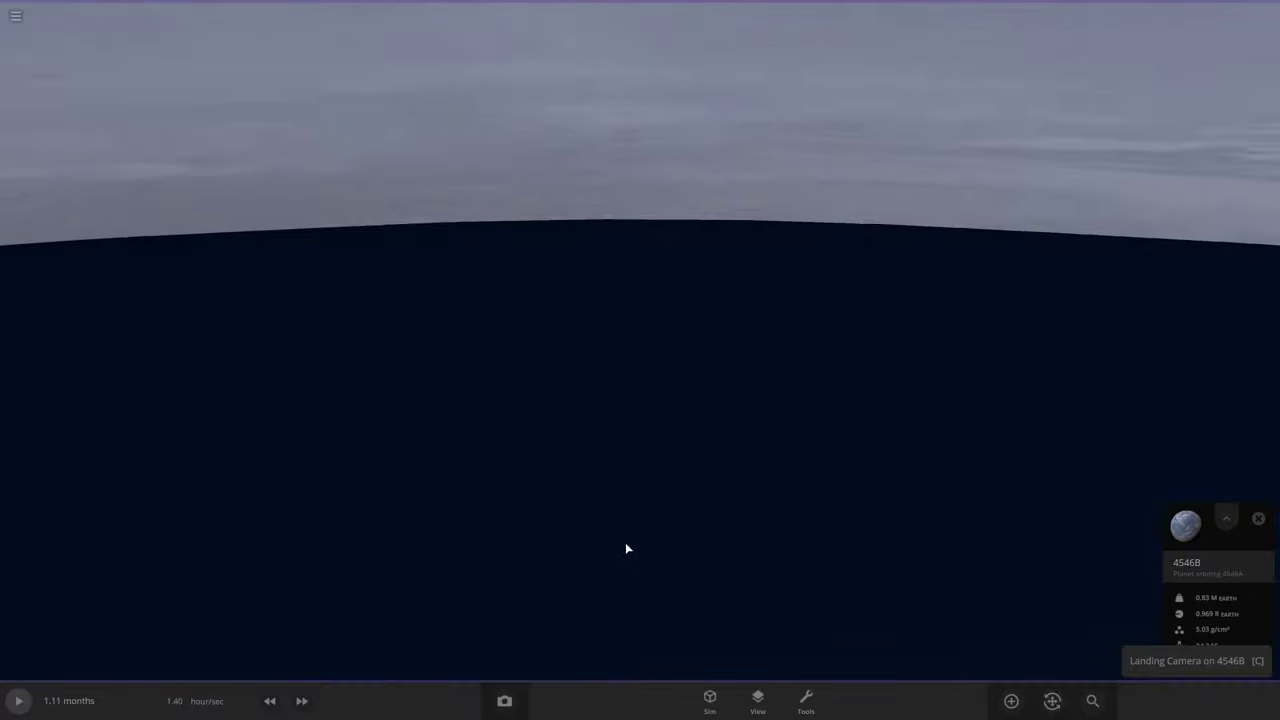
right_click_drag(635, 515, 490, 299)
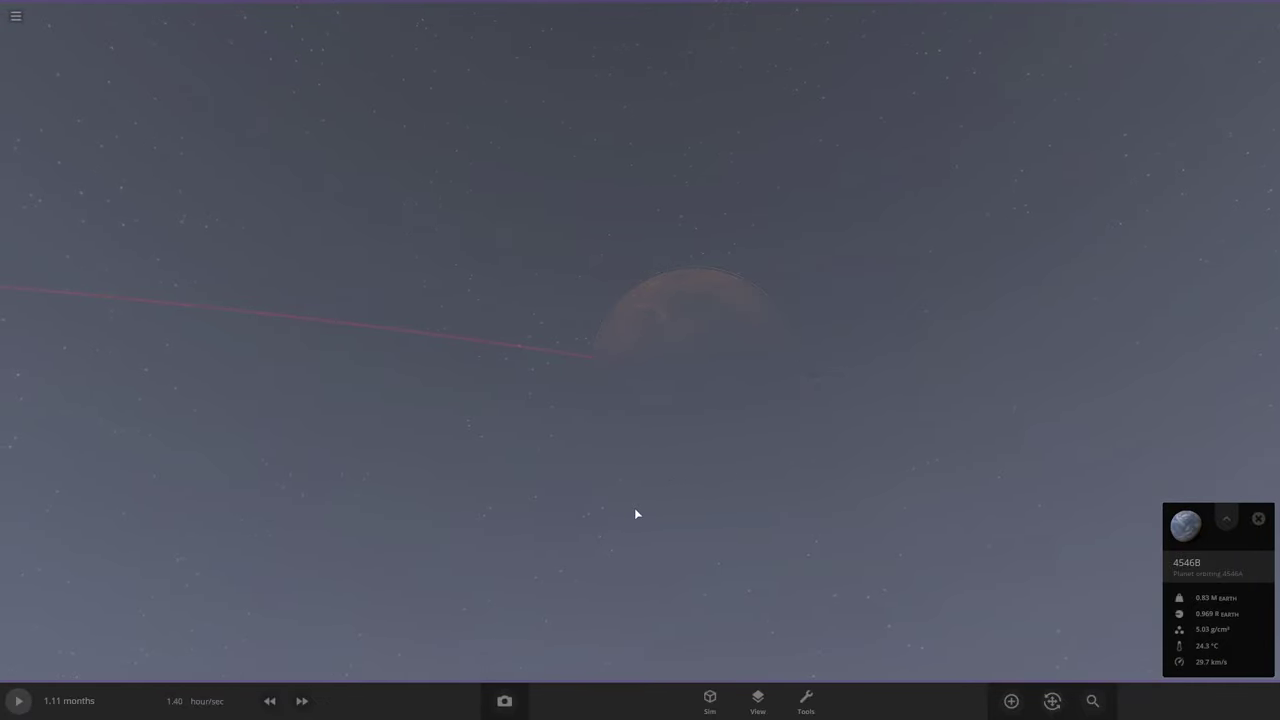
left_click_drag(634, 514, 689, 514)
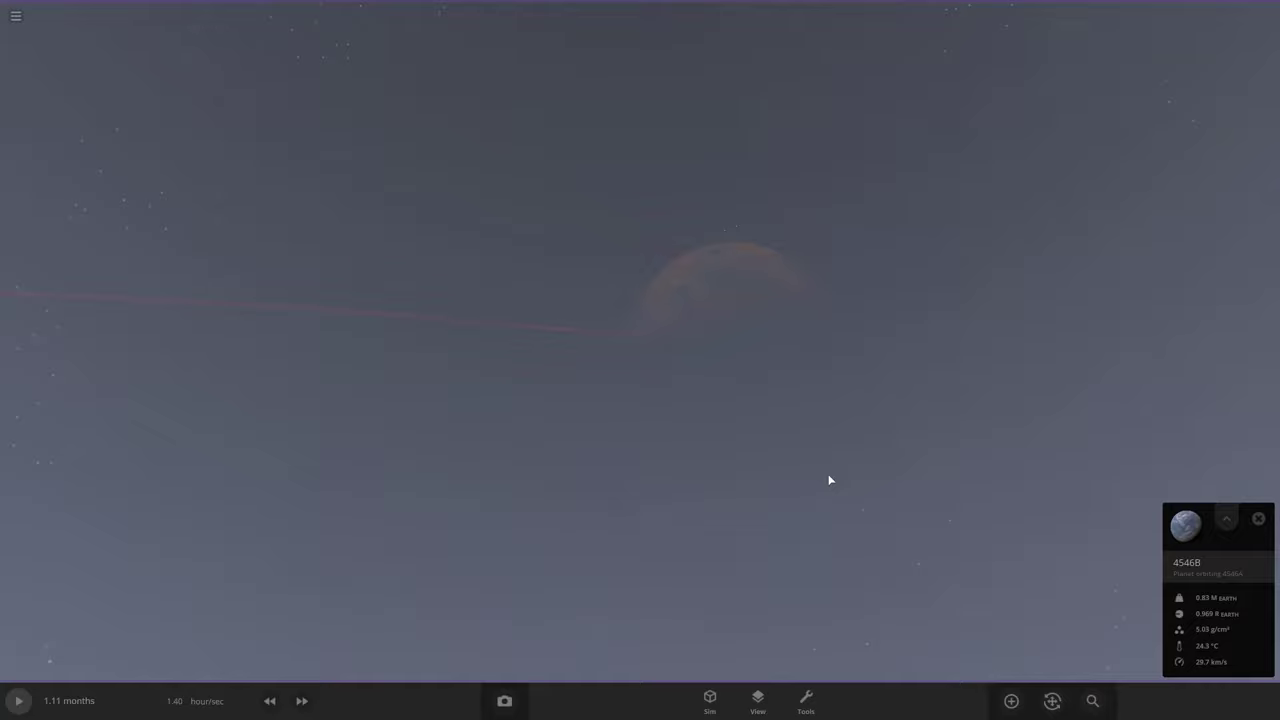
key("space")
left_click_drag(848, 420, 703, 429)
key("space")
left_click_drag(783, 380, 770, 487)
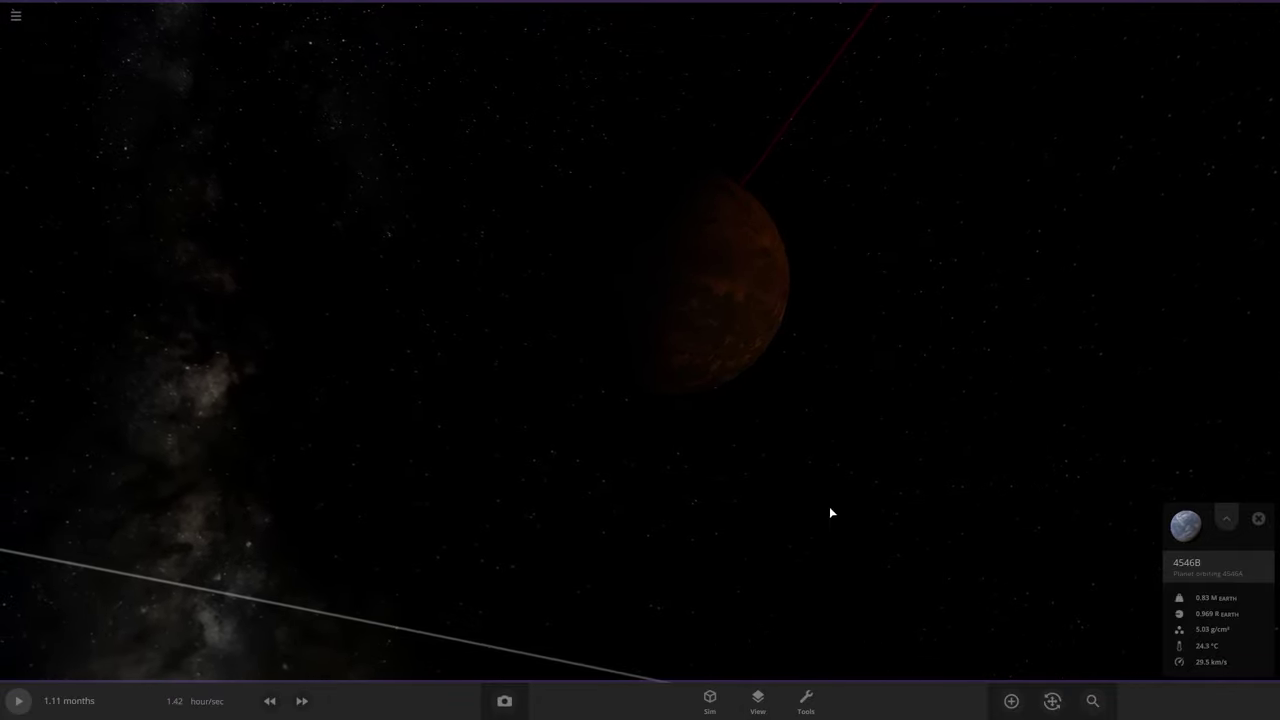
- Examine the orbits of both moons and of 4546B around its star, and open the planet's properties
scroll(1006, 337, "down", 10)
left_click_drag(1006, 337, 717, 344)
scroll(789, 426, "up", 4)
scroll(717, 344, "up", 8)
scroll(932, 284, "down", 7)
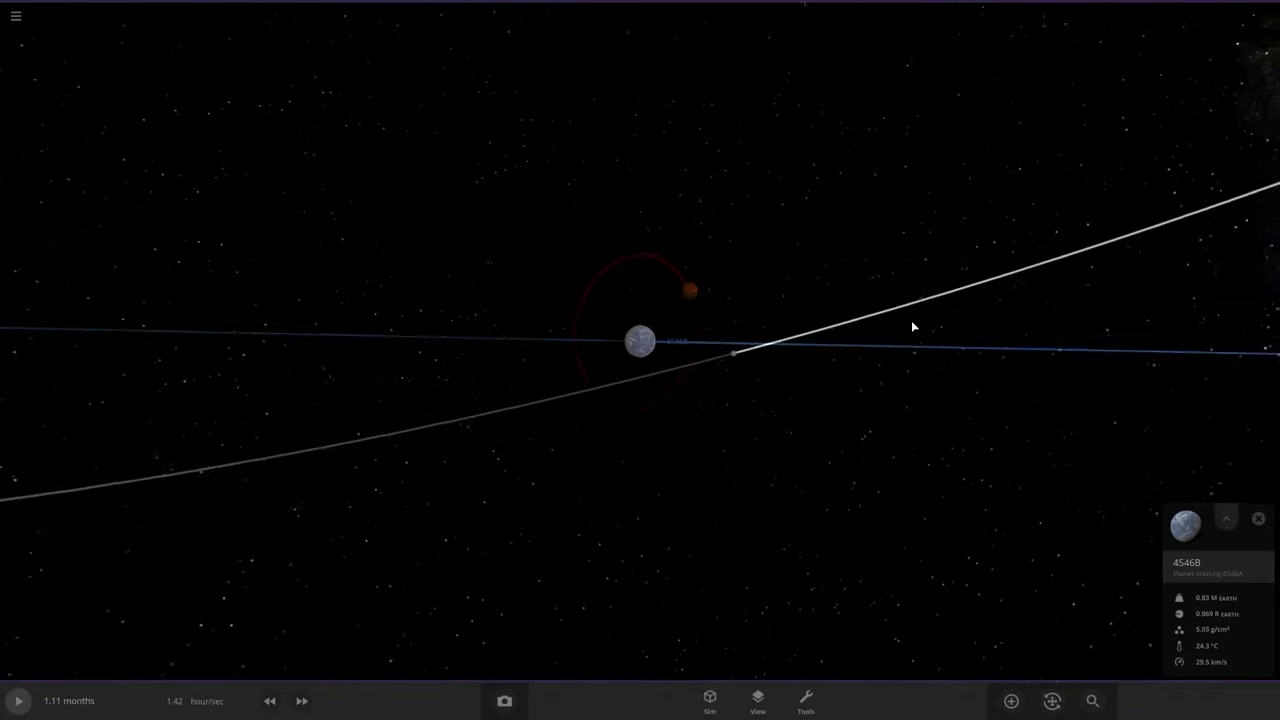
scroll(930, 318, "down", 5)
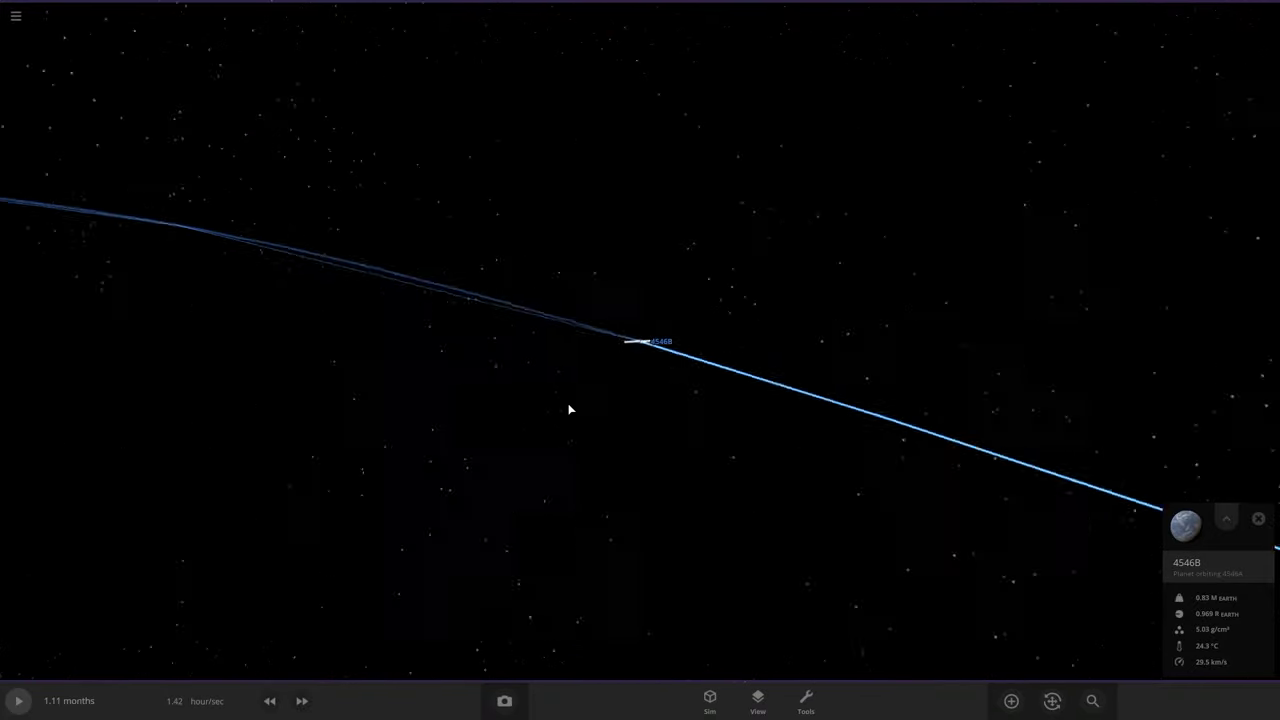
scroll(563, 407, "down", 5)
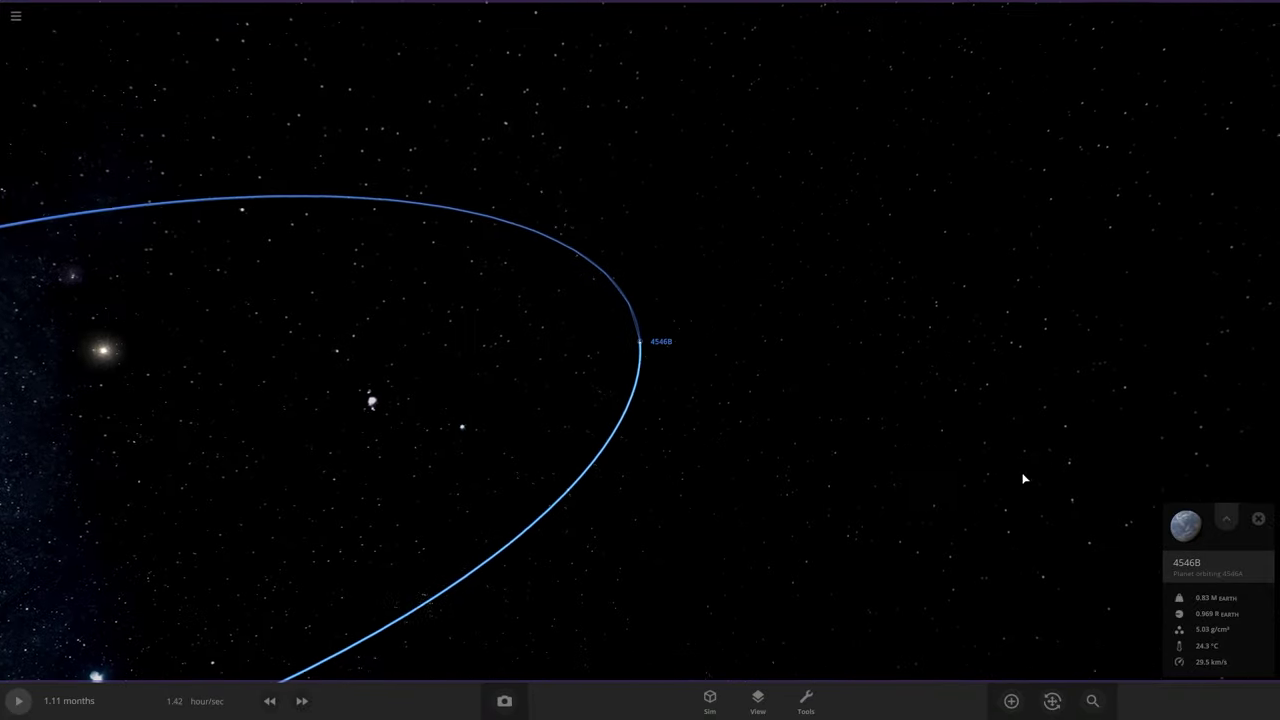
left_click(1226, 517)
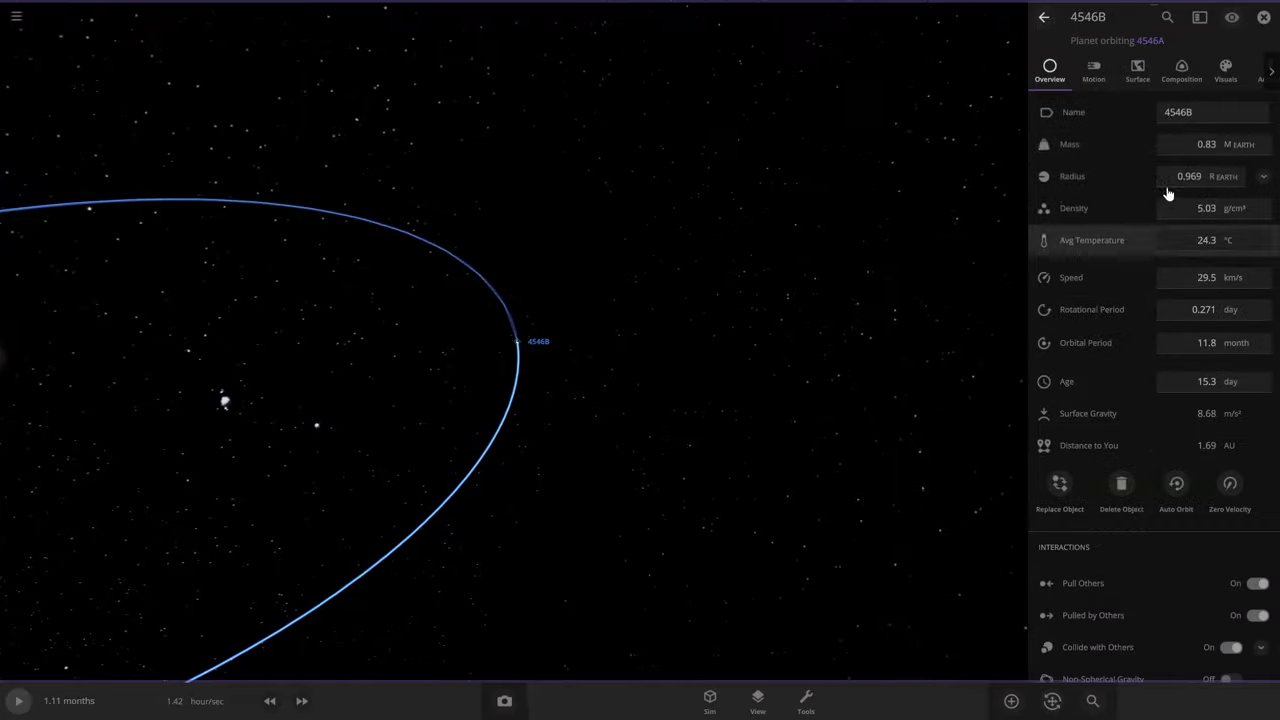
- Check 4546B's Earth Similarity and Life Likelihood among its composition properties, and close the properties
left_click(1180, 72)
scroll(1080, 366, "down", 10)
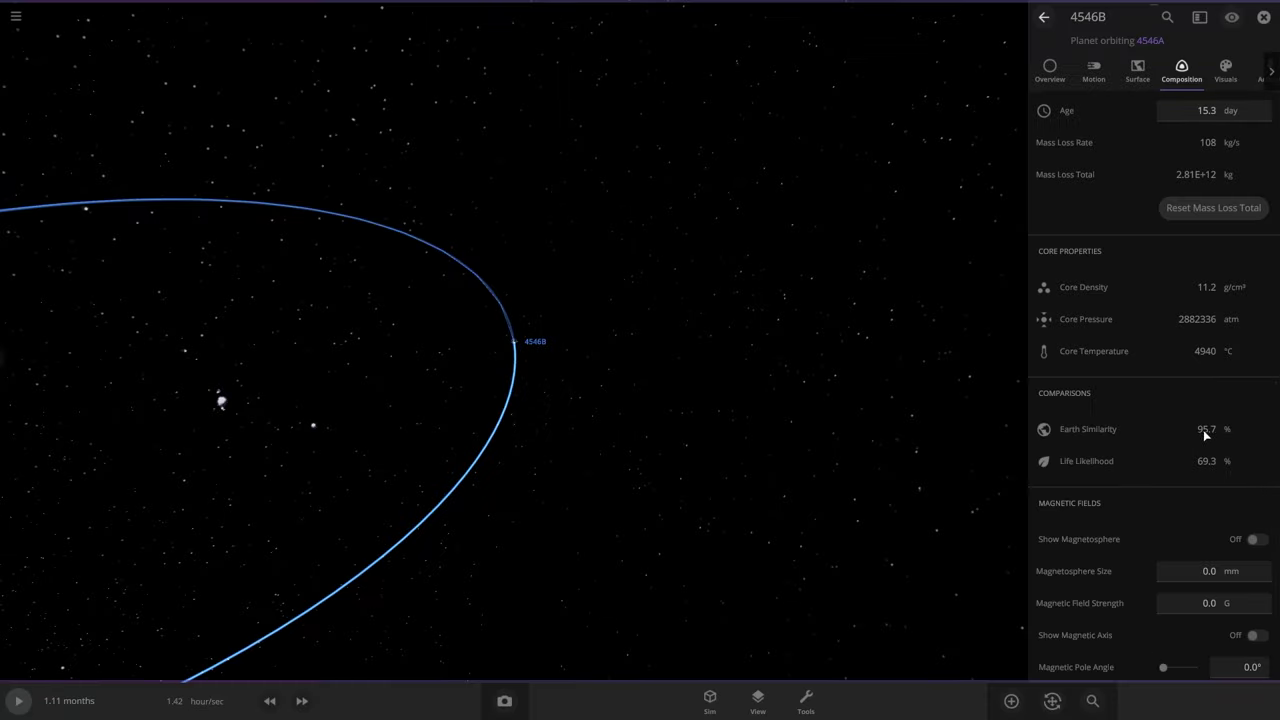
left_click(1264, 19)
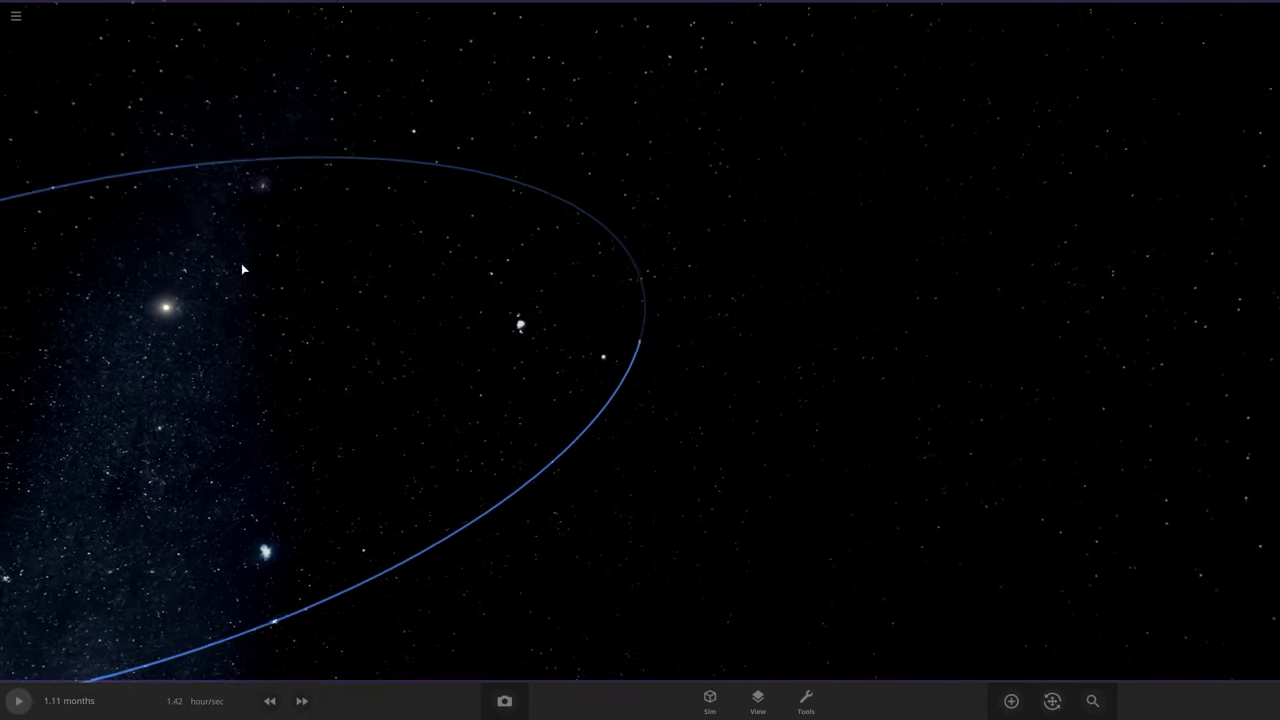
- Examine 4546B's orbit around the star 4546A, switching the focus between the star and the planet
double_click(172, 309)
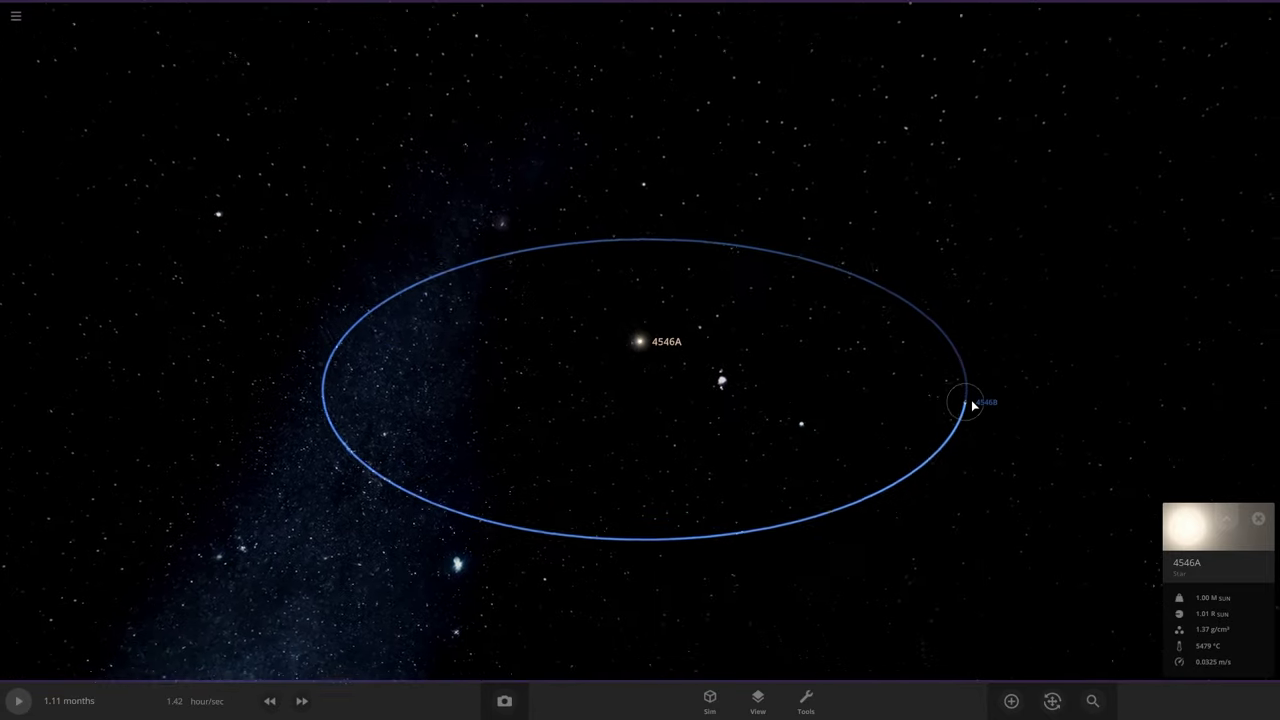
left_click(969, 406)
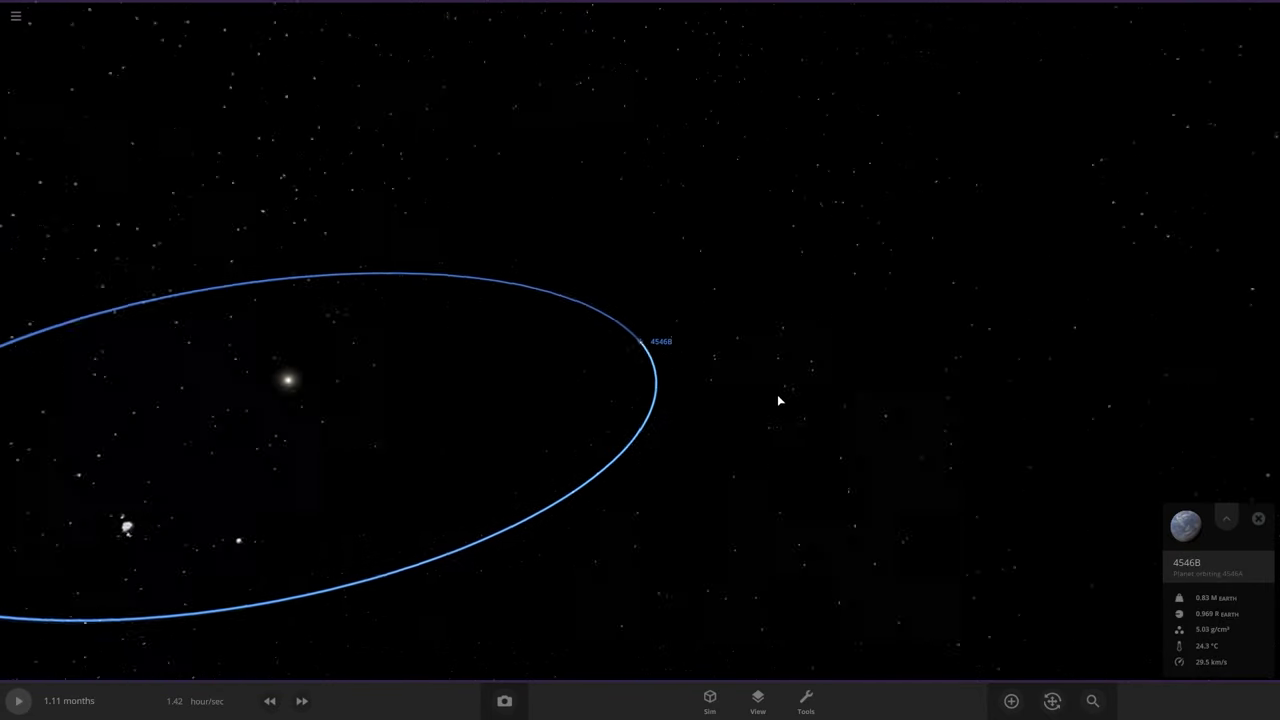
left_click(678, 446)
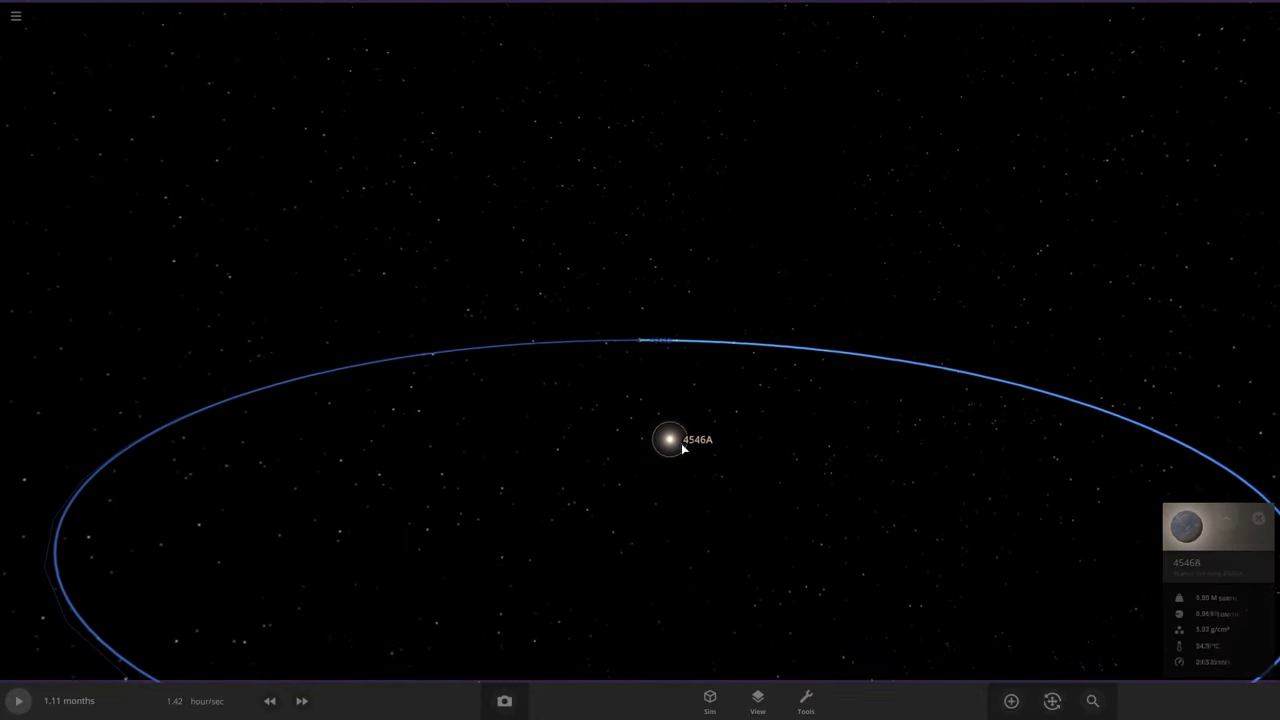
right_click_drag(903, 431, 957, 474)
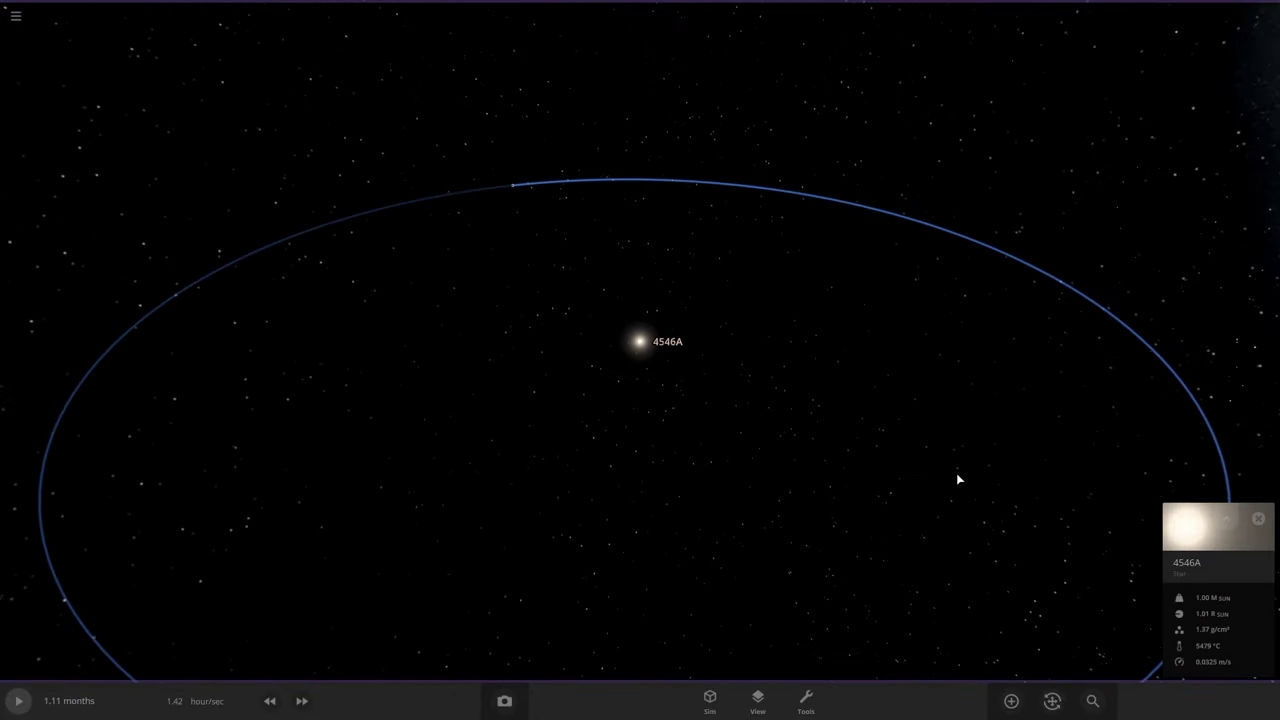
left_click_drag(903, 283, 320, 263)
- Focus on 4546B and inspect the whole planet with its oceans and clouds up close
left_click(320, 263)
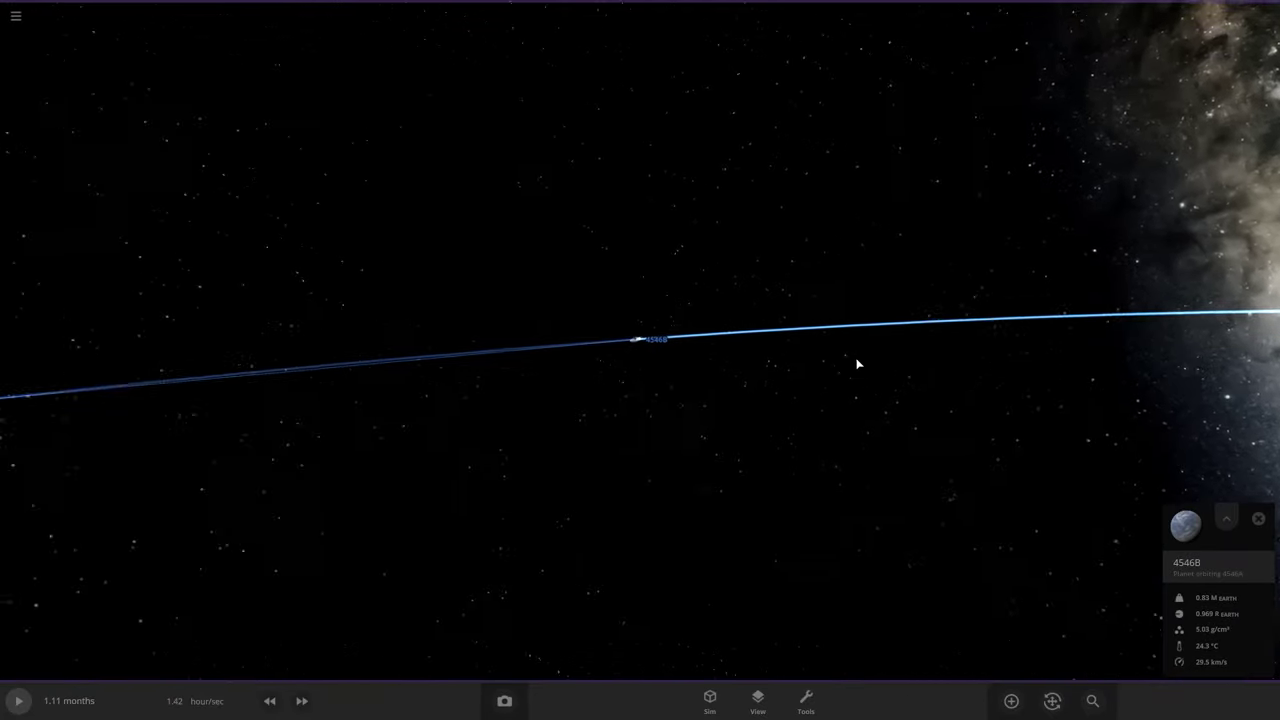
scroll(858, 364, "up", 10)
scroll(898, 389, "down", 5)
right_click_drag(850, 389, 914, 398)
scroll(761, 389, "down", 3)
scroll(910, 397, "up", 6)
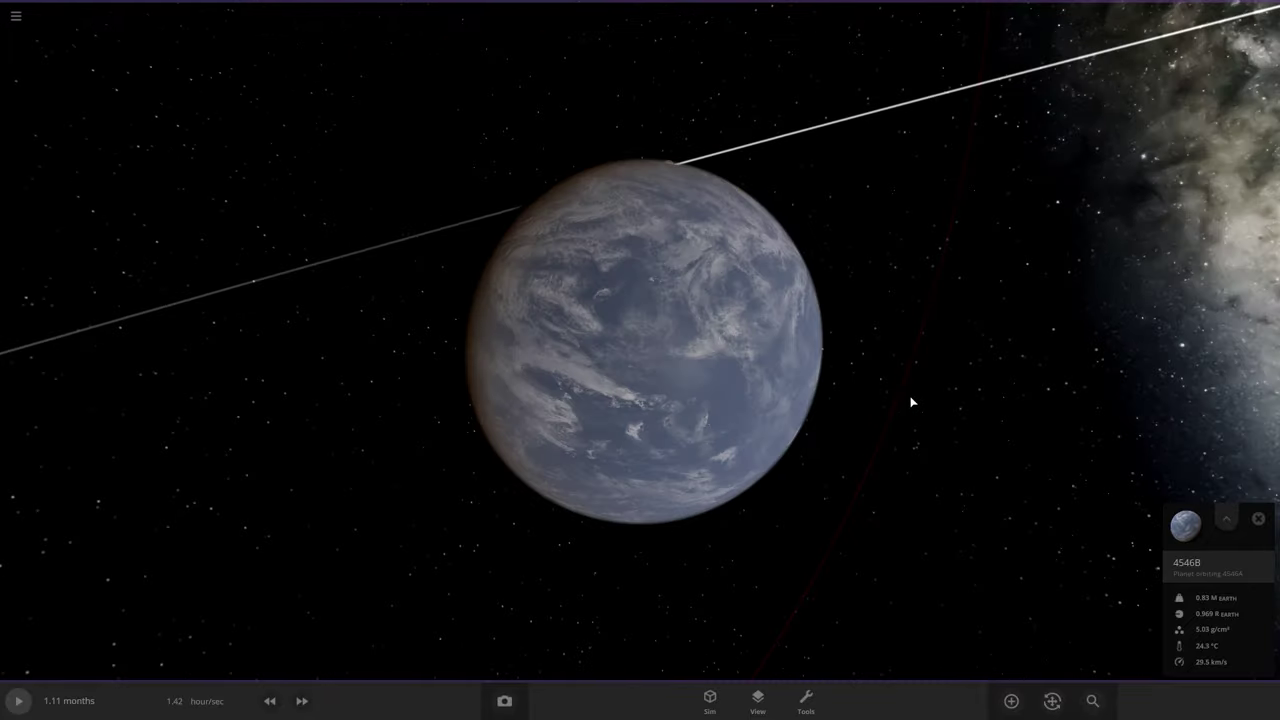